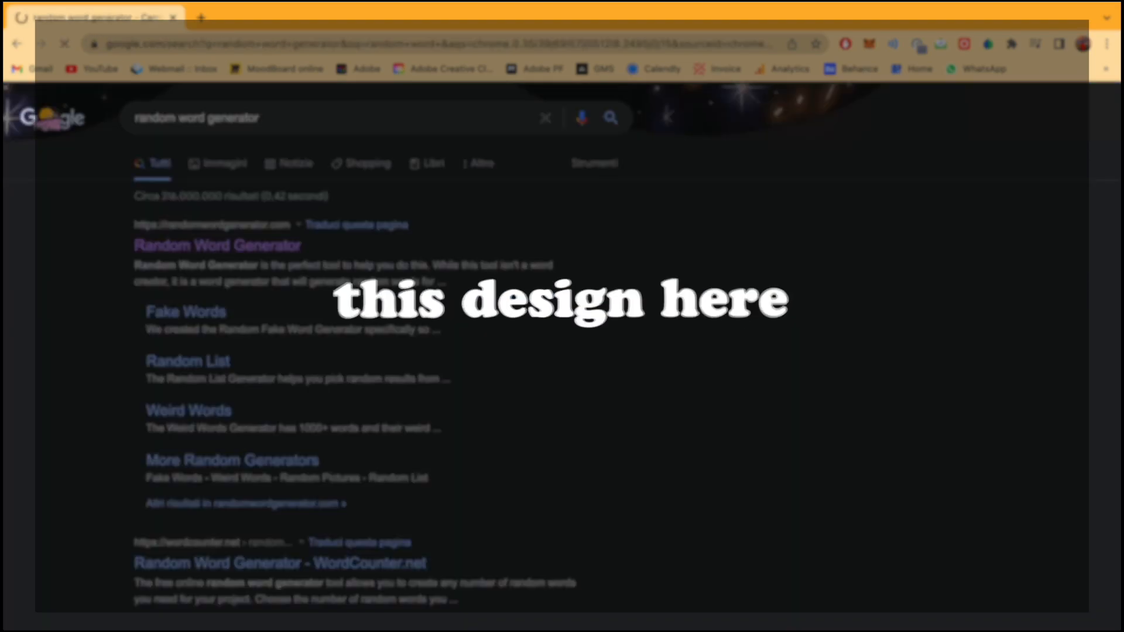
- Open the Random Word Generator website from the search results
click(189, 246)
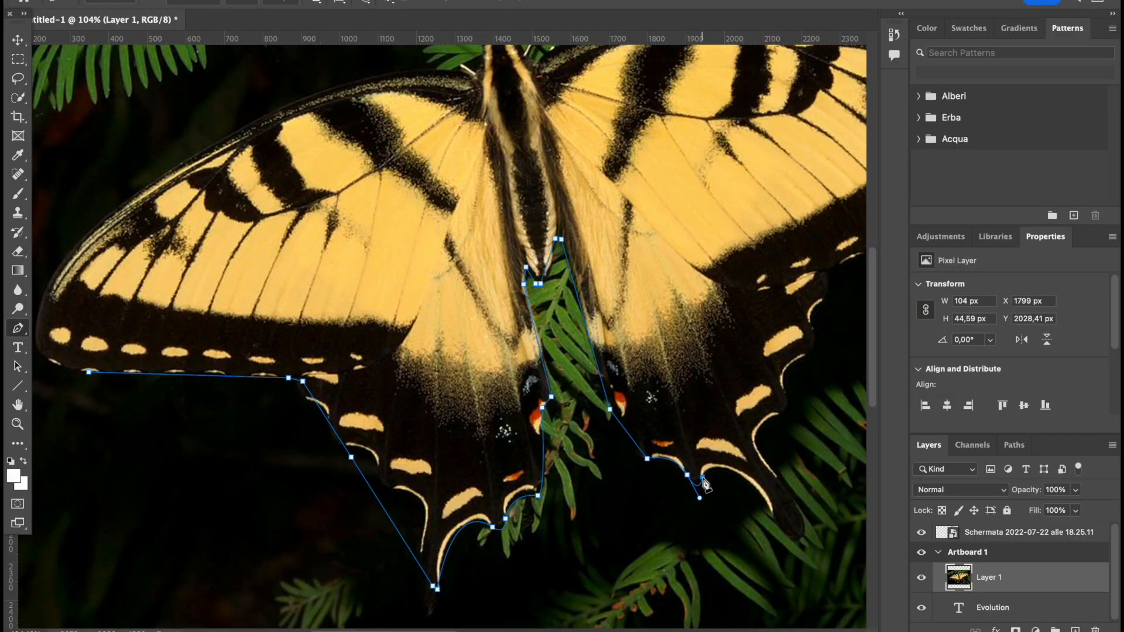
- Continue the Pen path around the right hindwing's tail and up the hindwing's scalloped outer edge
mouse_move(780, 530)
mouse_down()
mouse_move(841, 622)
mouse_move(791, 537)
mouse_up()
click(798, 529)
drag(798, 496, 785, 472)
scroll(785, 472, right, 4)
click(658, 444)
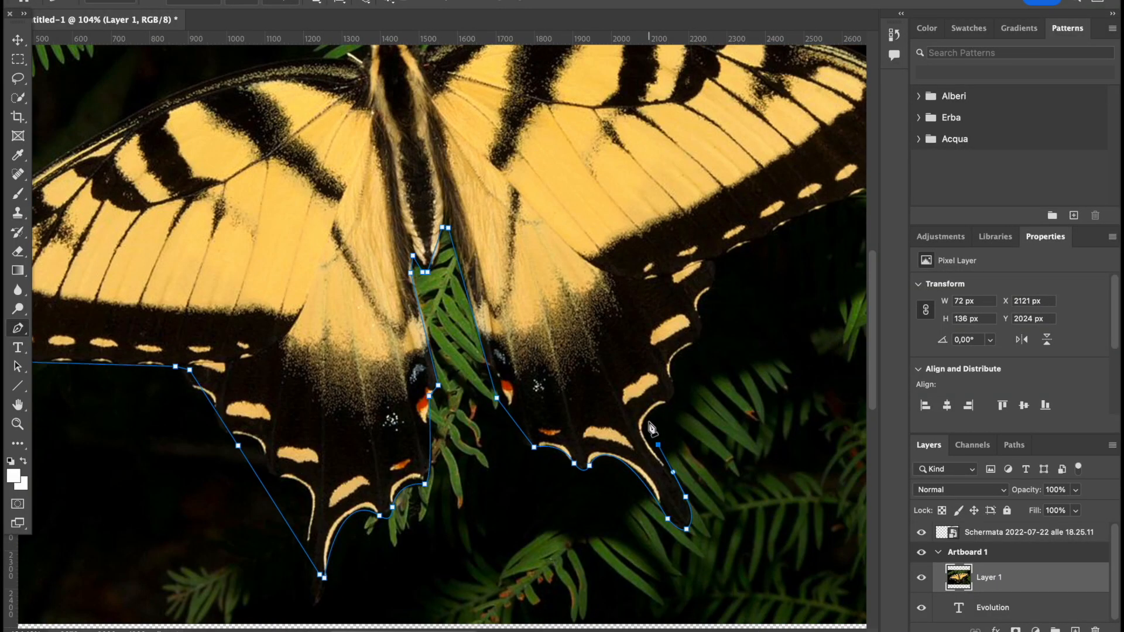
click(698, 306)
click(715, 288)
- Extend the Pen path around the right forewing and back along its upper edge to the butterfly's head
scroll(715, 288, right, 3)
scroll(715, 288, up, 2)
click(619, 332)
click(794, 250)
click(822, 177)
scroll(713, 115, left, 3)
click(580, 79)
drag(427, 105, 366, 151)
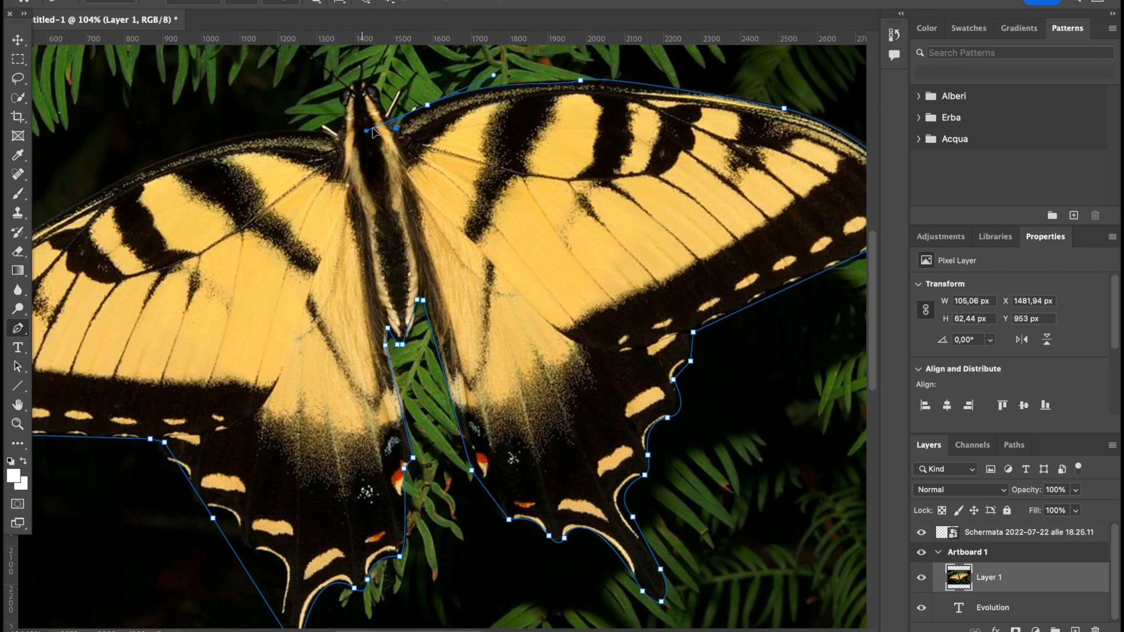
- Trace the left forewing, close the path around the yellow butterfly and mask out the photo's background
scroll(344, 134, left, 3)
click(283, 142)
scroll(283, 146, left, 5)
drag(196, 250, 146, 295)
drag(119, 367, 121, 407)
scroll(494, 446, down, 5)
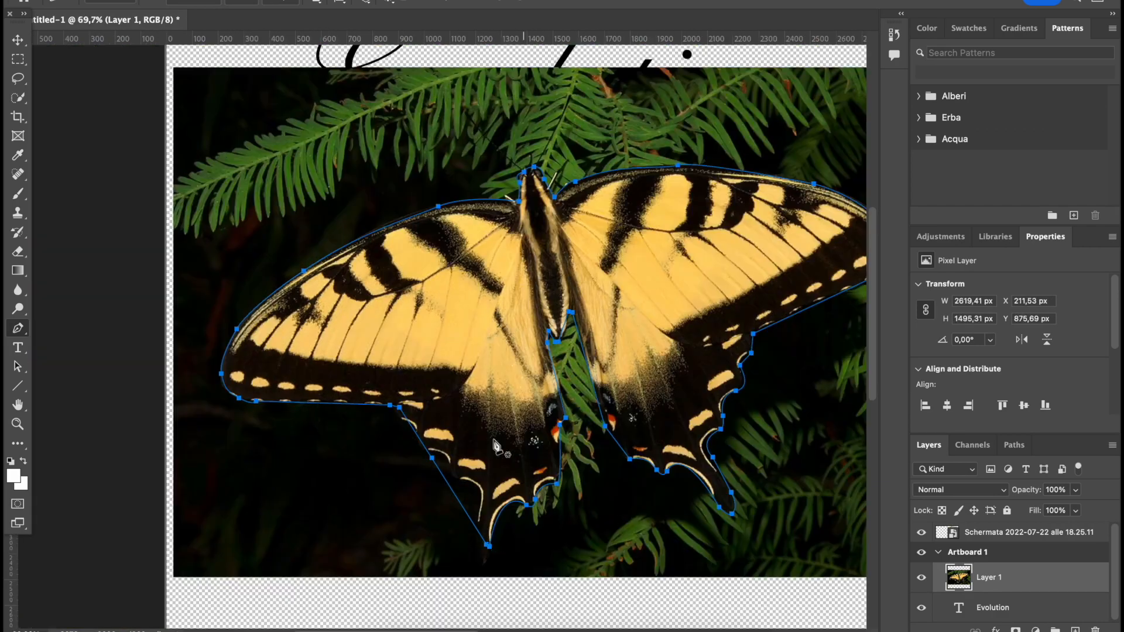
click(241, 2)
key(v)
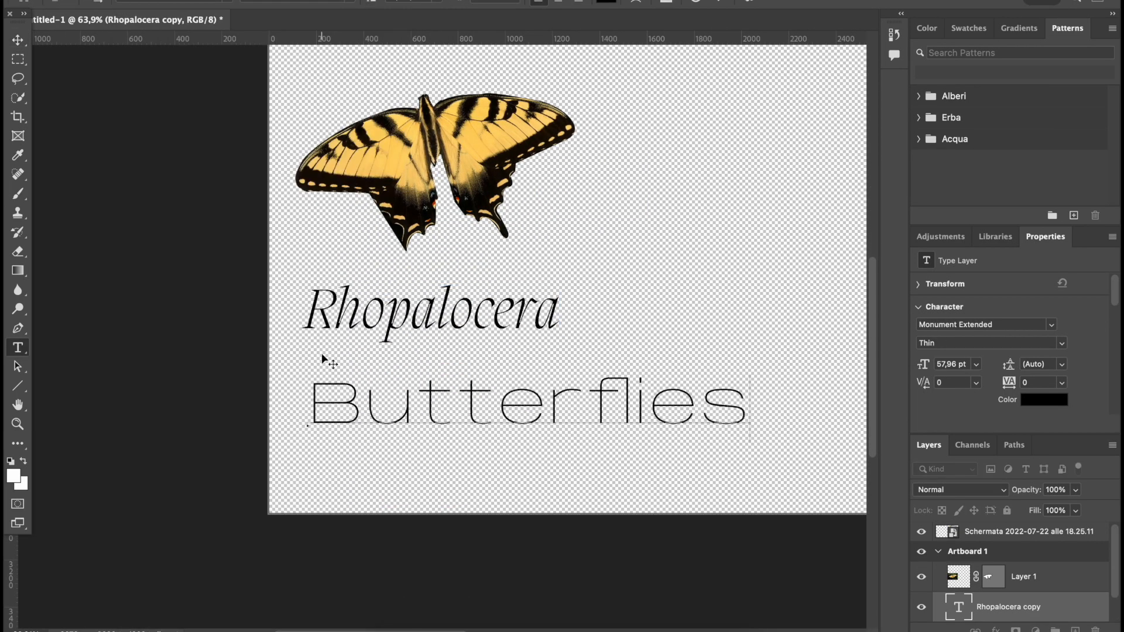
- Add a 10 pt Gatwick Bold paragraph under the Rhopalocera title, starting "Butterflies are insects in the macrolepidopteran clade Rhopalocera"
click(18, 39)
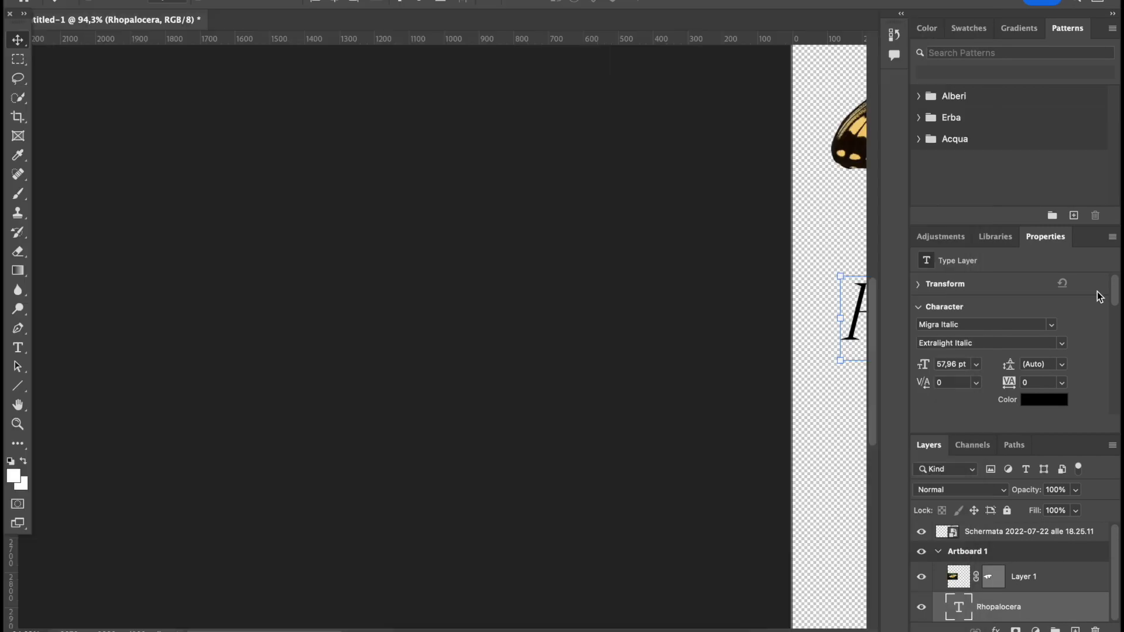
text(Butterflies are insects in the macrolepidopteran clade Rhopalocera from the order Lepidoptera, which also includes moths.)
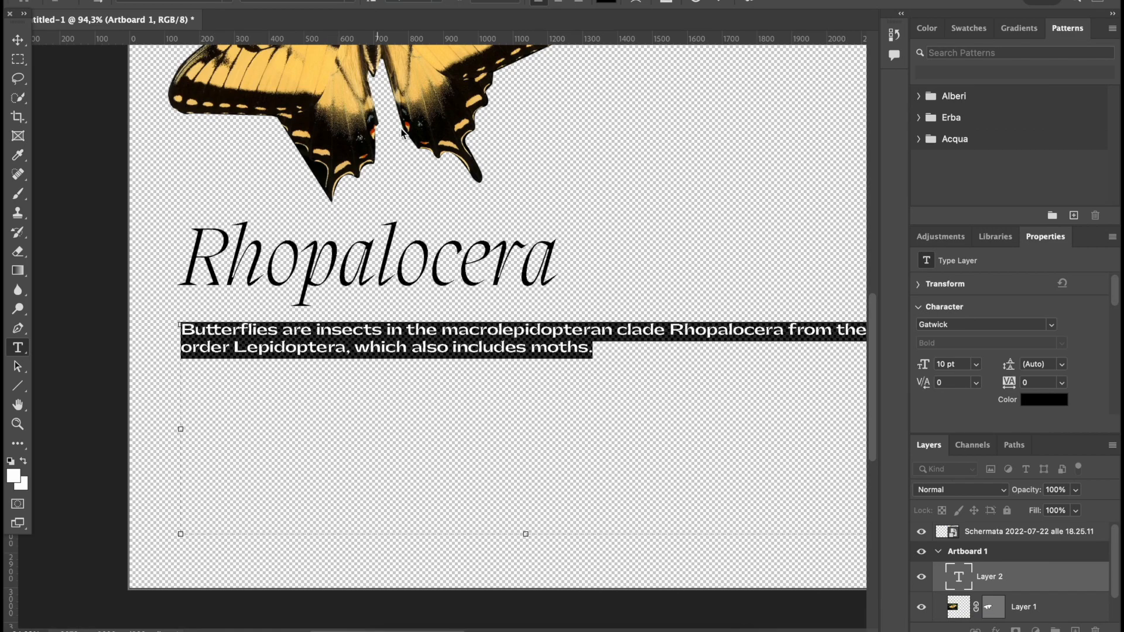
click(19, 45)
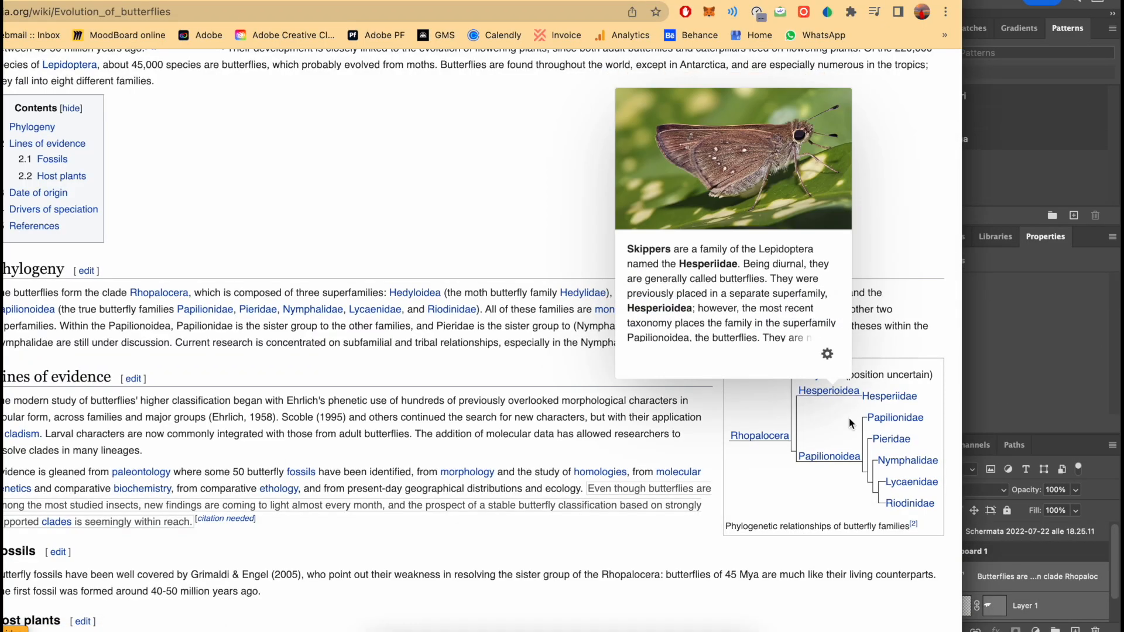
- Remove the fill from the connector line beside the Papilionoidea butterfly and add a vertical copy rotated -90° at its end
mouse_move(821, 456)
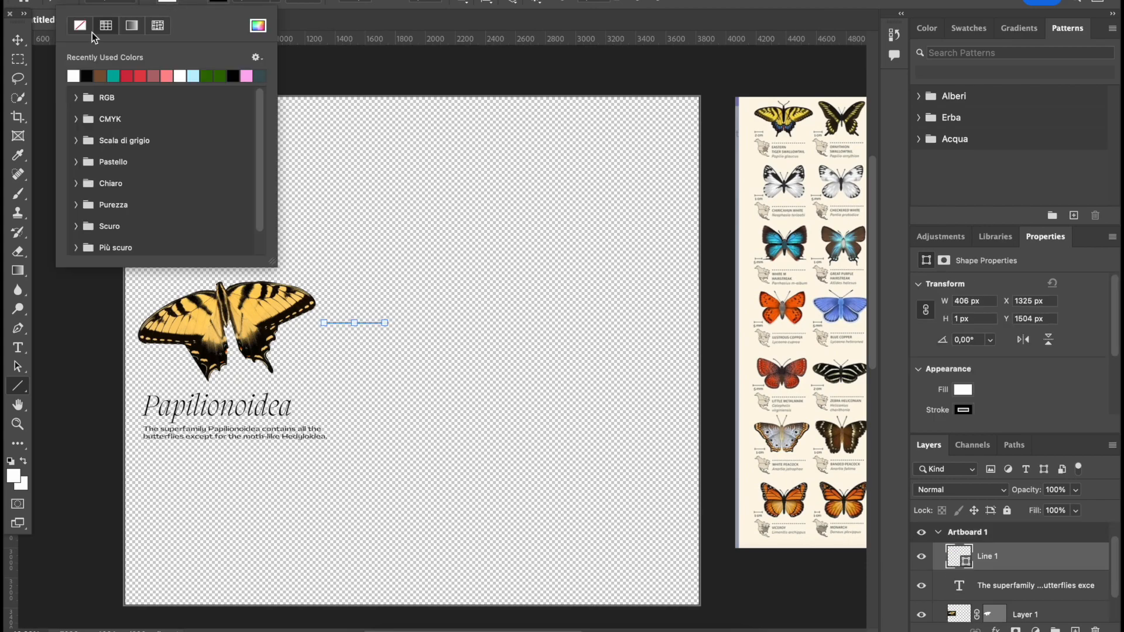
click(80, 26)
key(v)
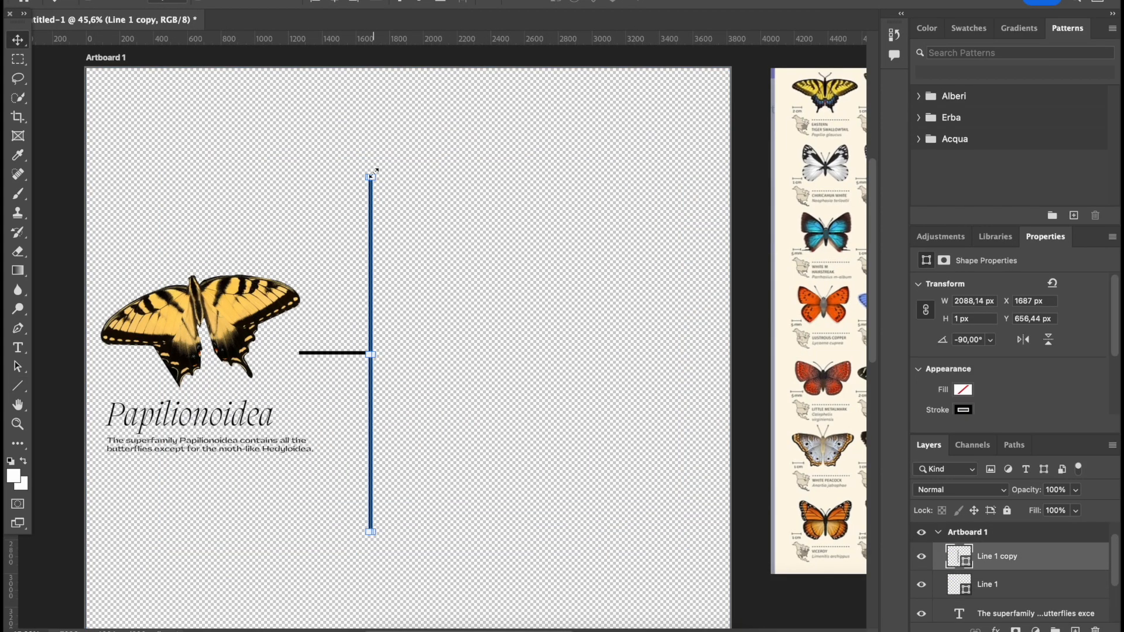
click(335, 378)
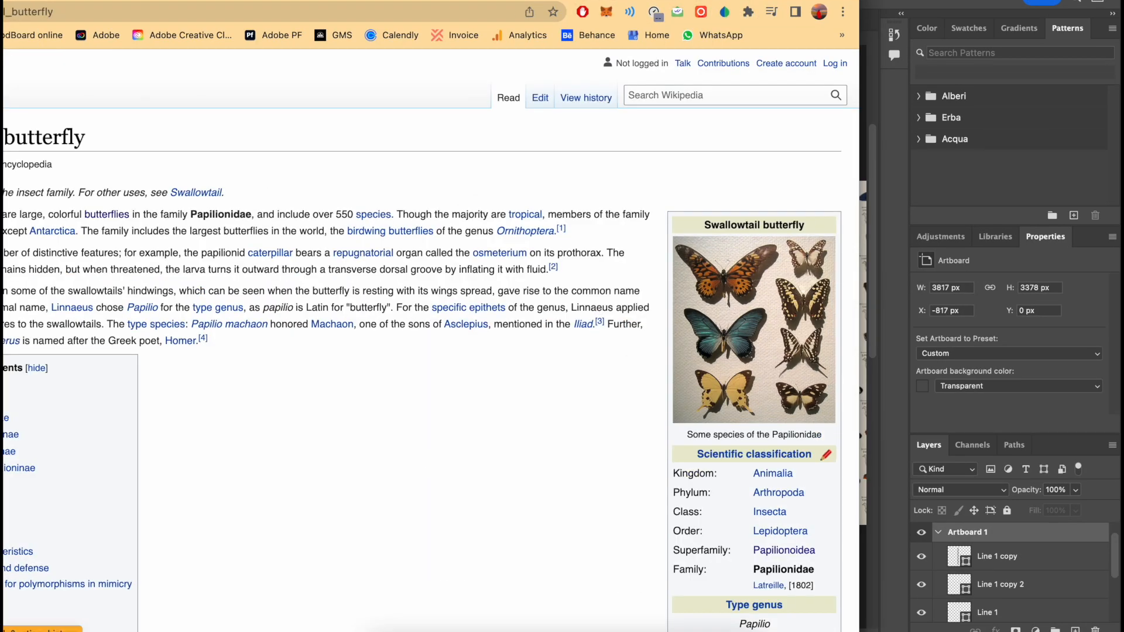
- Copy the opening description of swallowtail butterflies from Wikipedia and enter it under a Papilionidae title beside the vertical line
drag(32, 214, 227, 213)
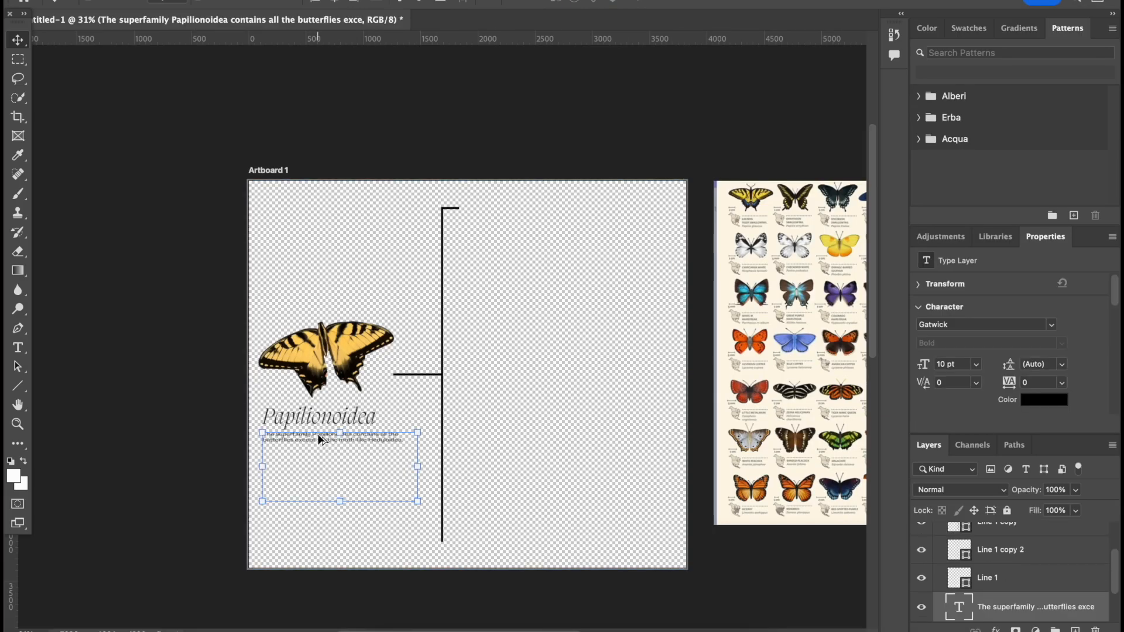
text(Swallowtail butterflies are large, colorful butterflies in the family Papilionidae, and include over 550 species. Though the majority are tropical, members of the family inhabit every continent except Antarctica. The family includes the largest butterflies in the world, the birdwing butterflies of the genus Ornithoptera.)
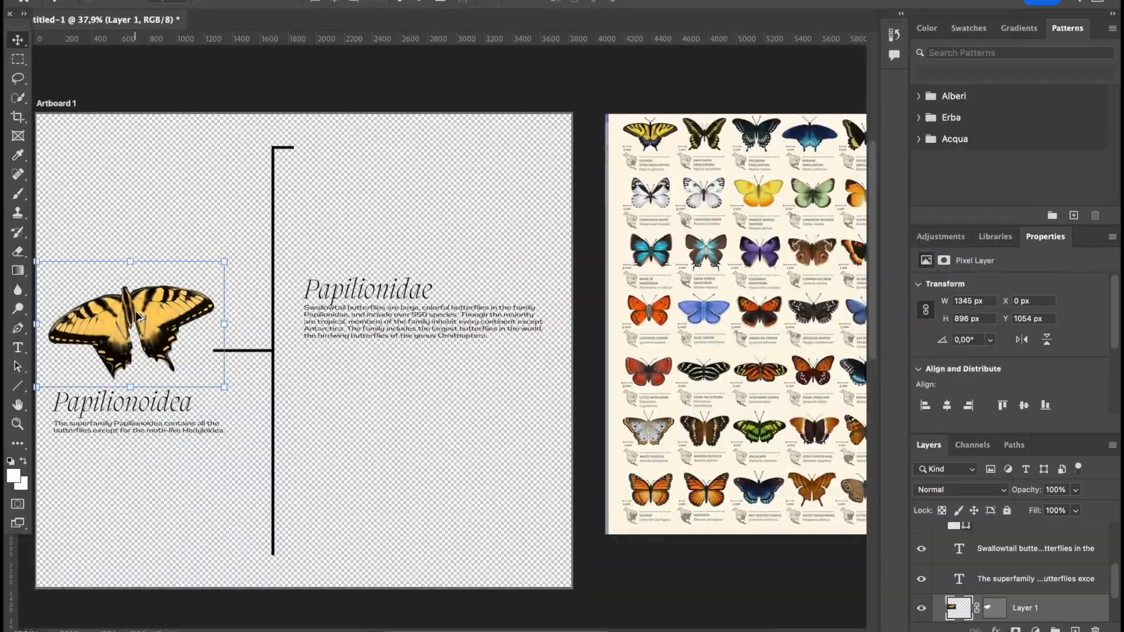
- Bring a swallowtail butterfly photo from the "Swallowtail butterflies" image search into the artboard as a new layer
drag(139, 318, 398, 208)
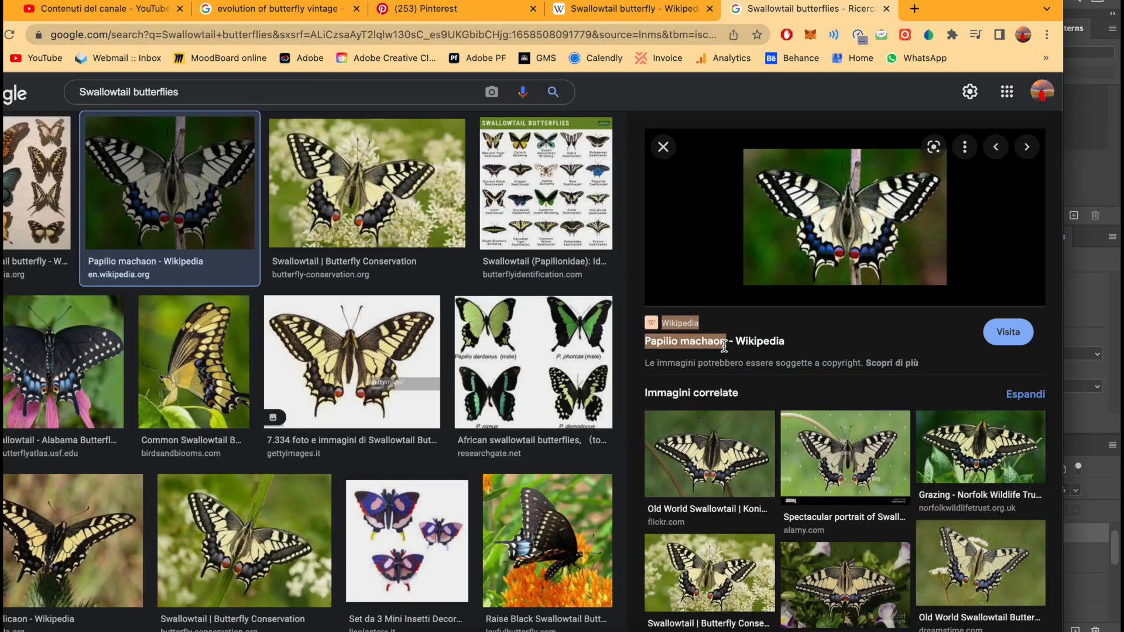
drag(820, 222, 765, 343)
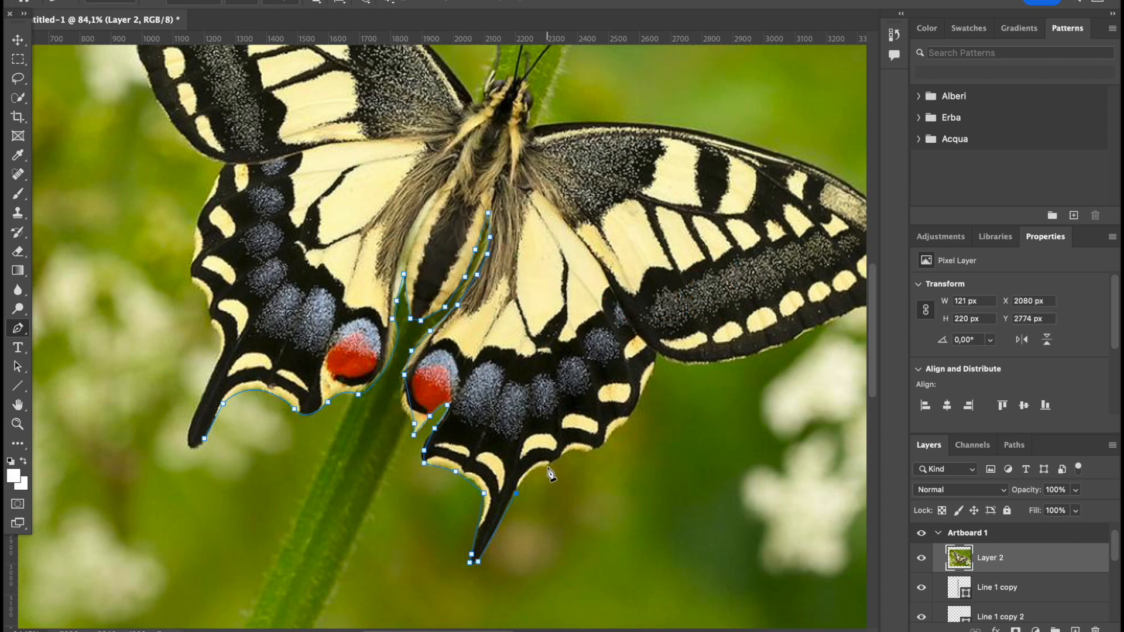
- Continue the Pen path around the swallowtail's right hindwing and along the right forewing's outer and upper edges
click(658, 353)
click(696, 364)
scroll(696, 363, right, 4)
drag(732, 323, 744, 326)
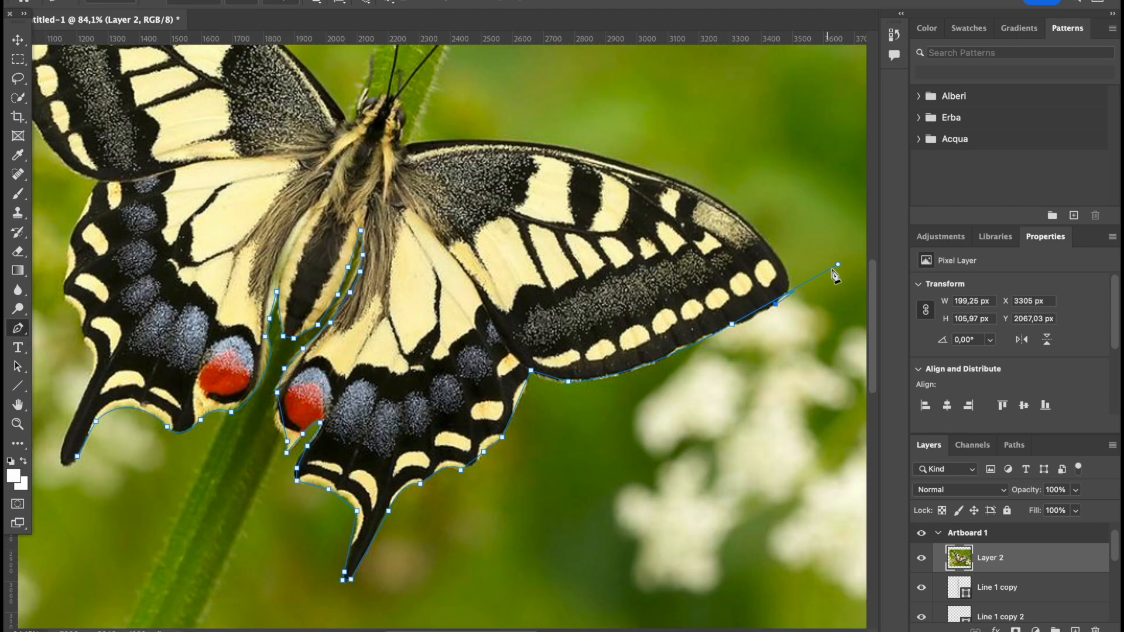
drag(759, 238, 744, 223)
drag(667, 178, 647, 171)
scroll(647, 172, left, 4)
scroll(647, 172, up, 2)
click(636, 184)
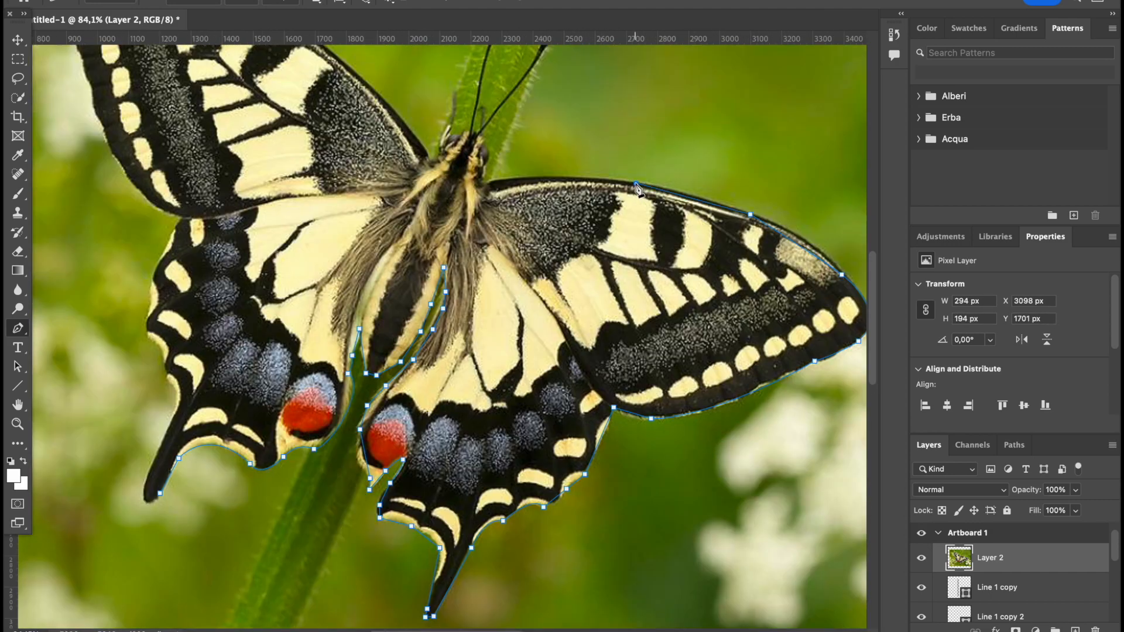
- Trace the swallowtail's head without the antennae and continue the path along the left forewing's upper edge and tip
click(484, 143)
scroll(483, 146, up, 4)
click(465, 210)
click(458, 215)
click(447, 216)
click(429, 240)
drag(352, 142, 305, 122)
drag(375, 123, 292, 109)
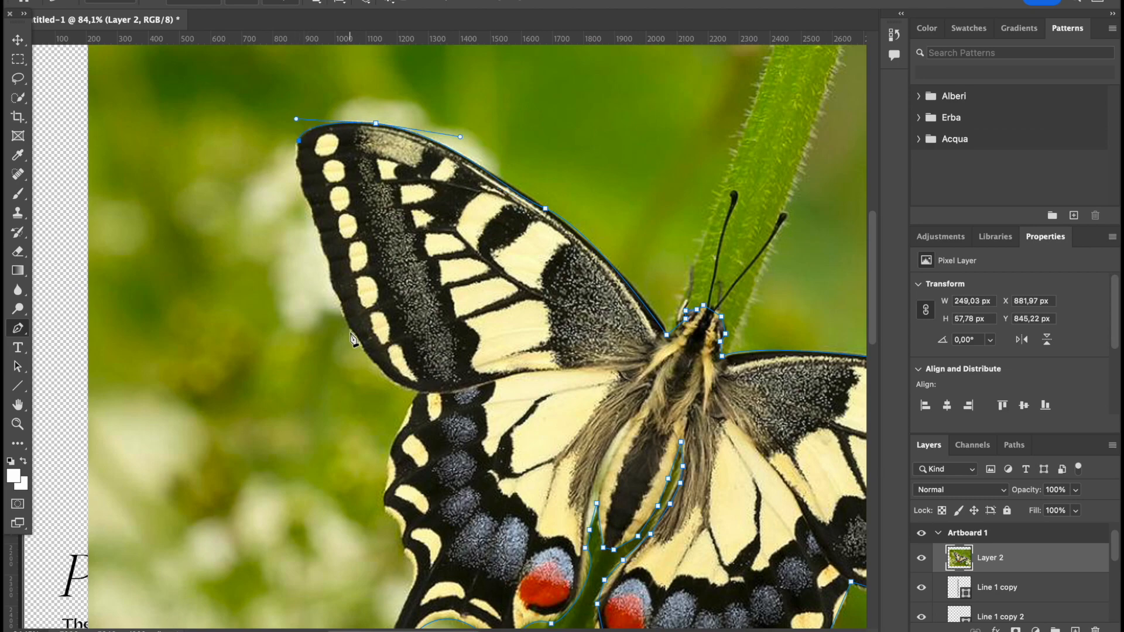
- Finish the path around the swallowtail's left hindwing and place the masked butterfly above the Papilionidae title
click(415, 574)
scroll(416, 574, down, 4)
click(382, 558)
drag(382, 578, 387, 582)
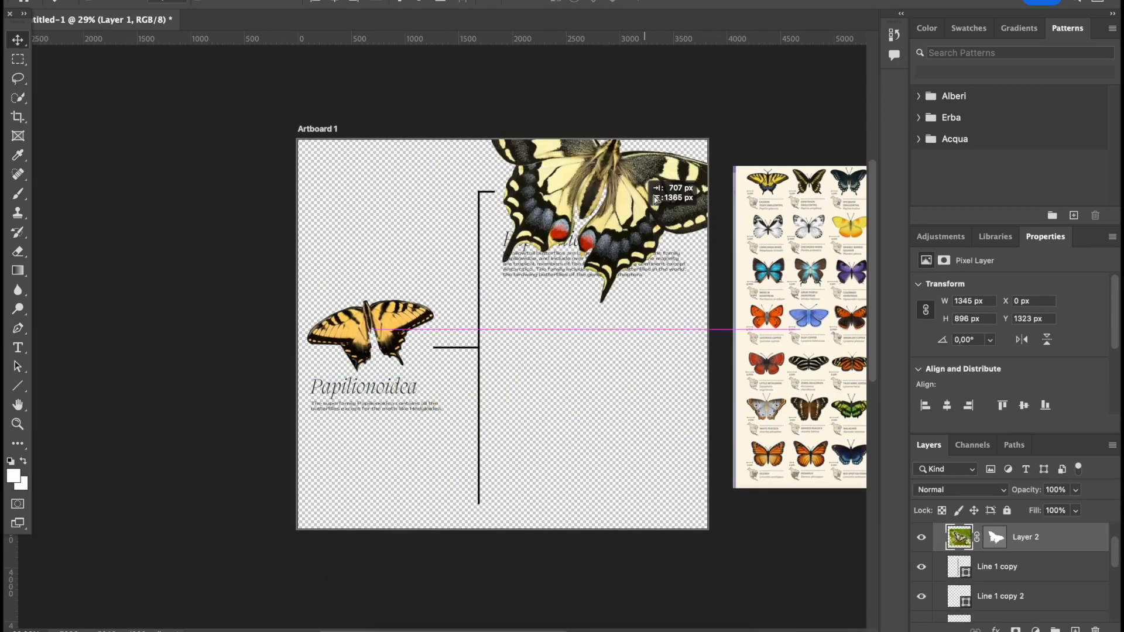
drag(677, 188, 651, 116)
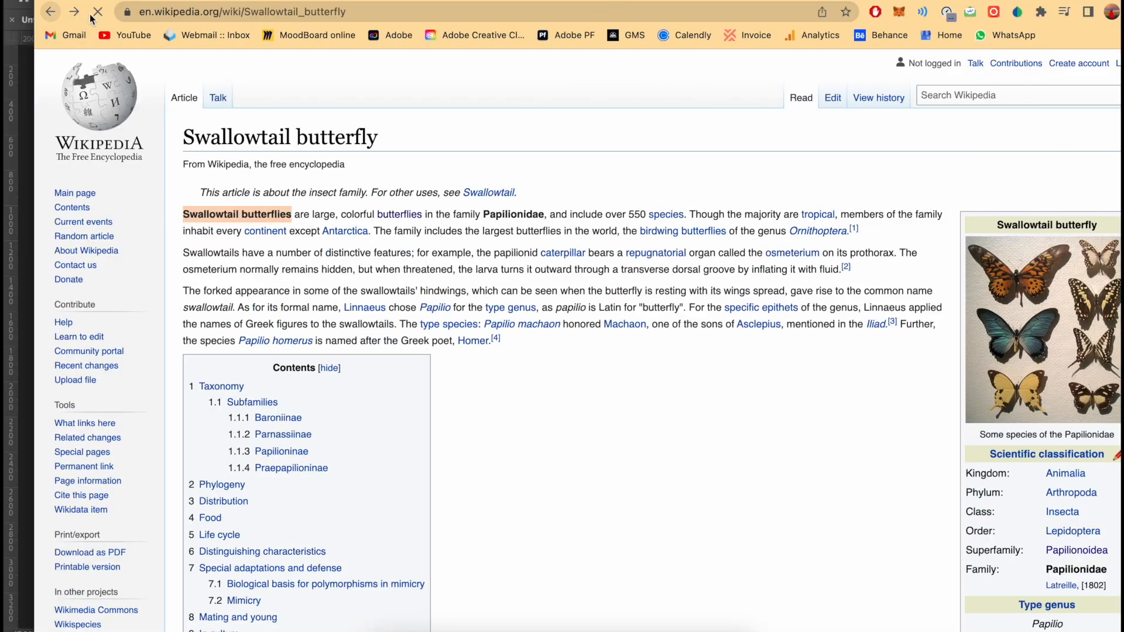
- Open the Pieridae article on Wikipedia and enter its opening description under a Pieridae title below the Papilionidae block
scroll(725, 327, down, 10)
click(725, 326)
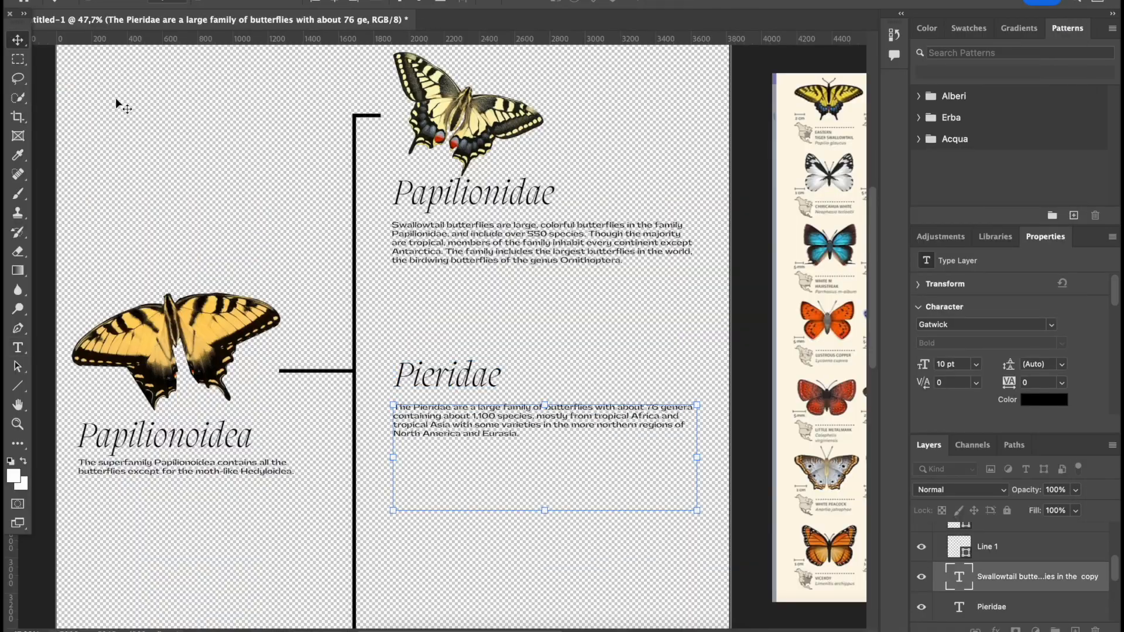
text(The Pieridae are a large family of butterflies with about 76 genera containing about 1,100 species, mostly from tropical Africa and tropical Asia with some varieties in the more northern regions of North America and Eurasia.)
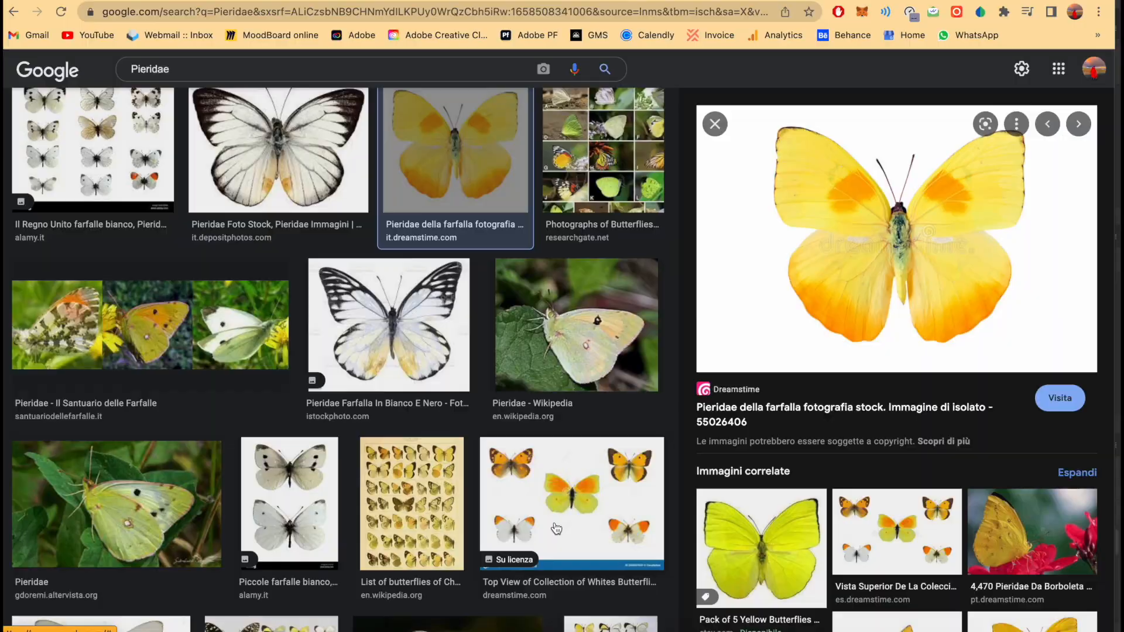
- Browse Pieridae images, then find the Orange tip among the Wikipedia article's popular species and bring its photo into the artboard
scroll(556, 529, down, 20)
click(439, 537)
scroll(532, 370, down, 20)
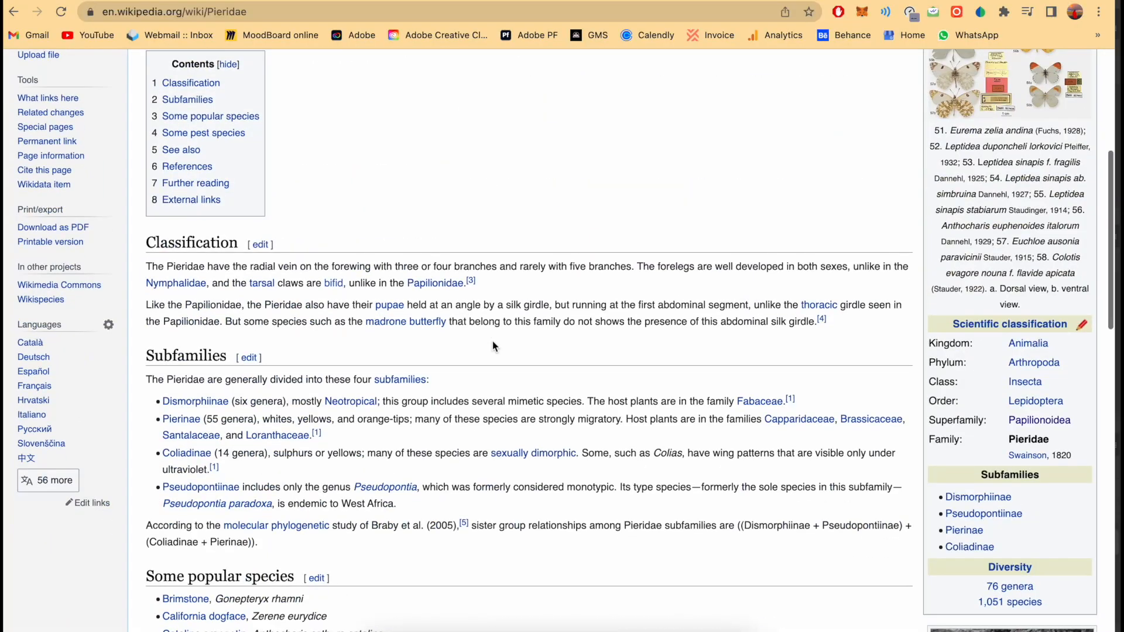
scroll(492, 341, down, 3)
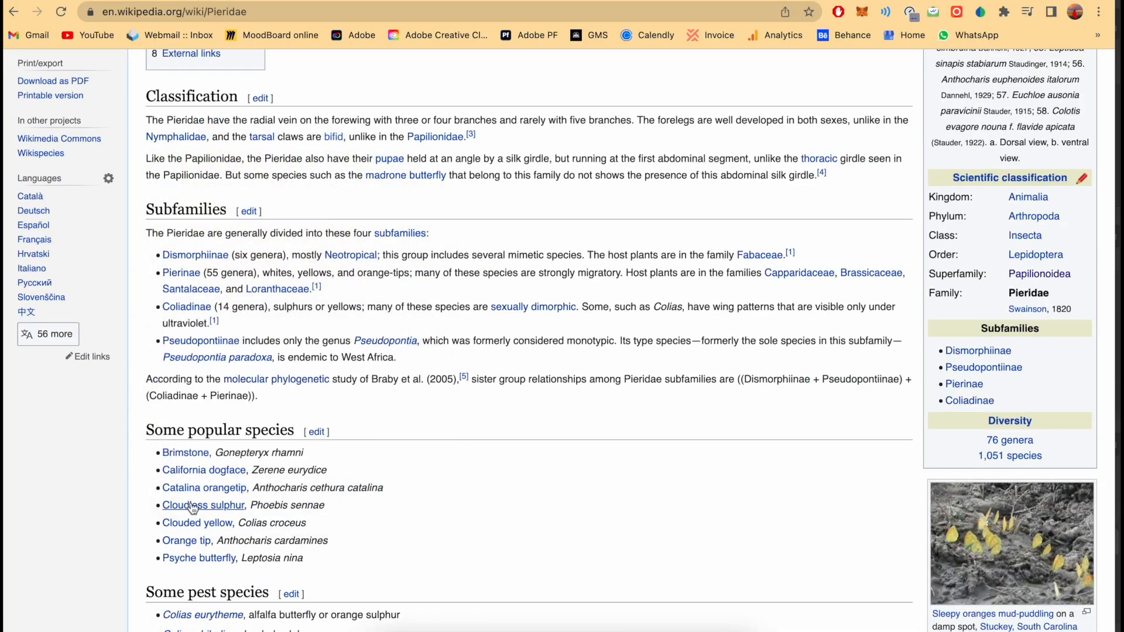
mouse_move(186, 540)
click(298, 292)
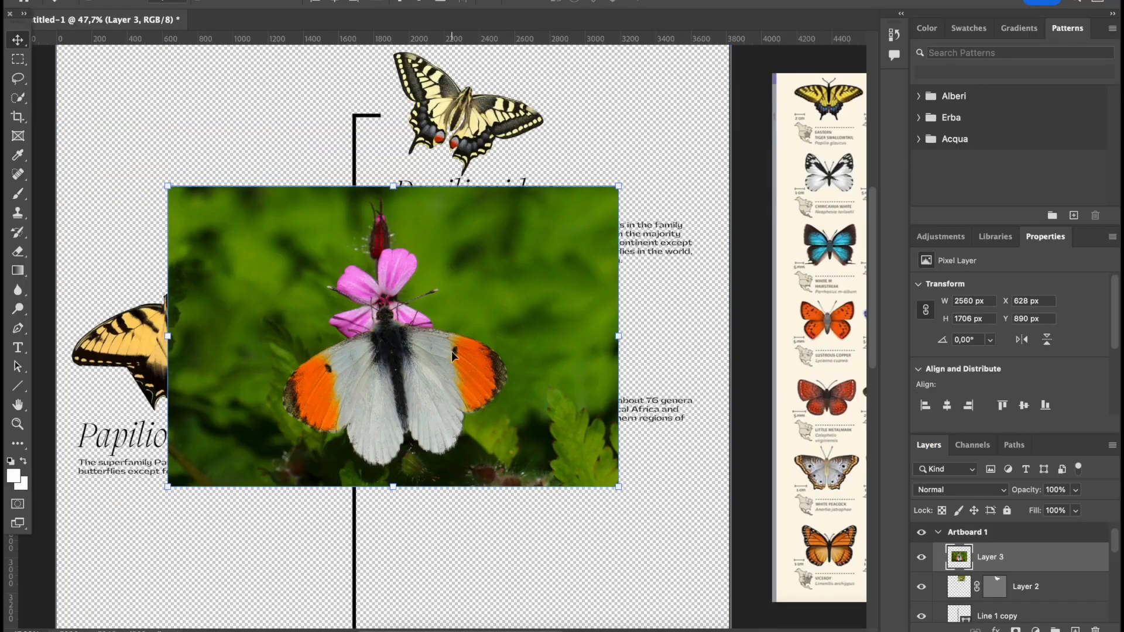
- Mask the orange tip photo along the butterfly's outline and place the cutout above the Pieridae title
scroll(358, 368, up, 3)
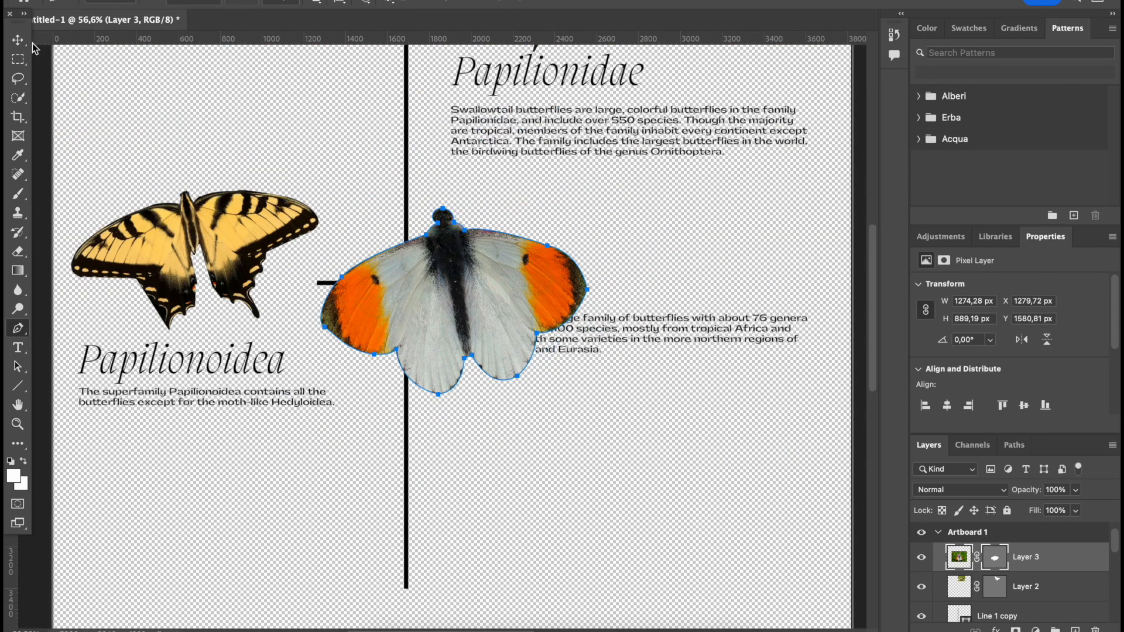
drag(529, 271, 546, 220)
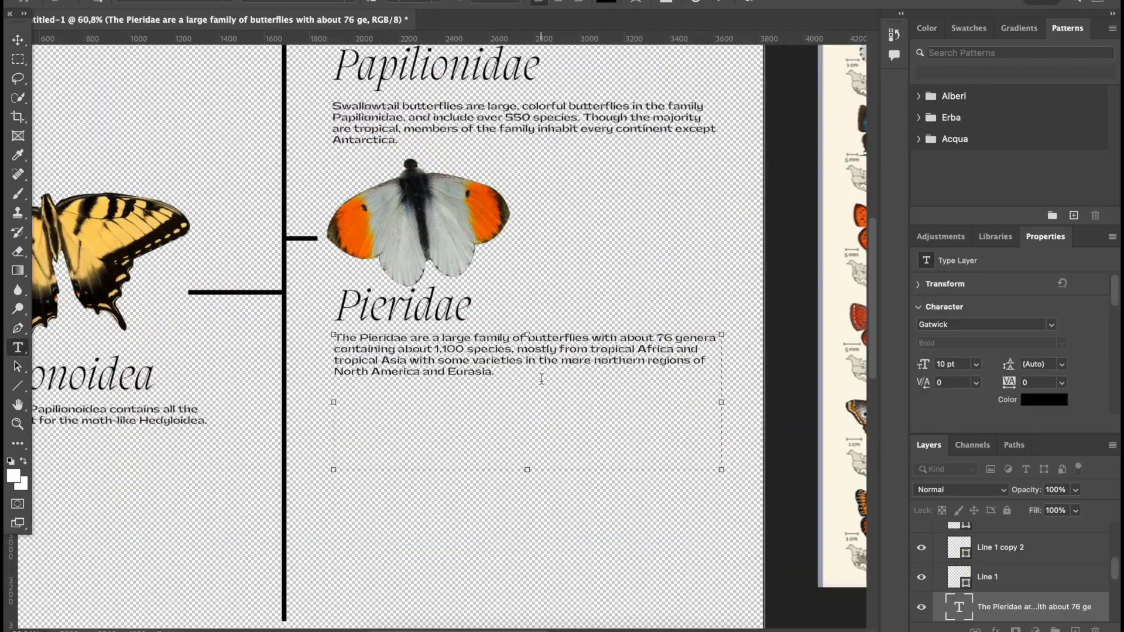
- Delete "with some varieties in the more northern regions of North America and Eurasia" from the Pieridae description
drag(402, 354, 477, 372)
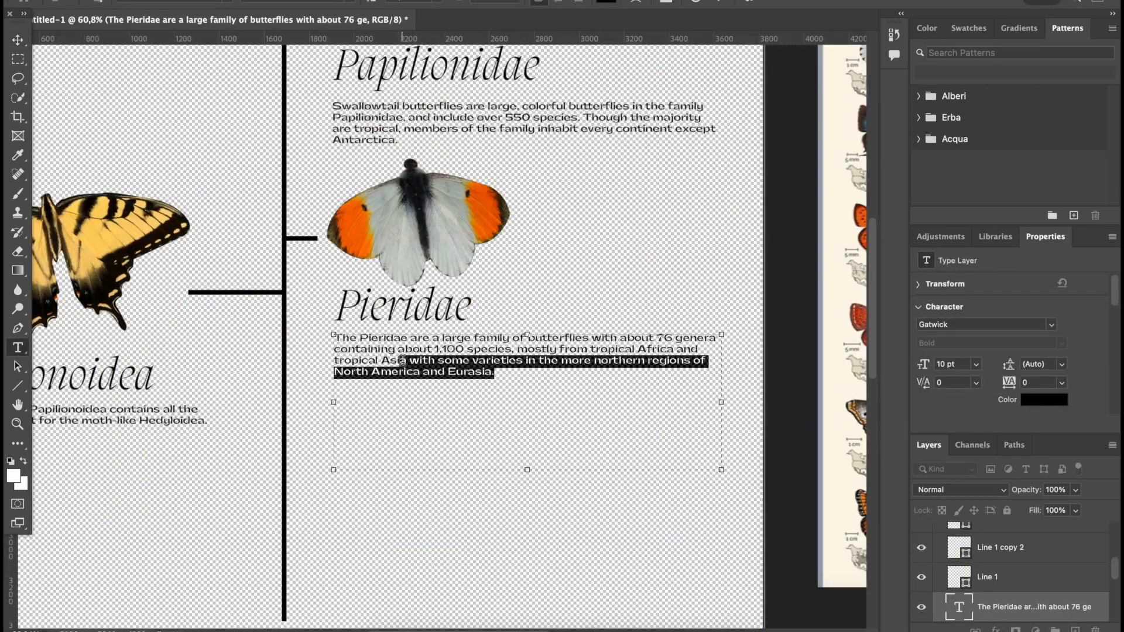
key(BackSpace)
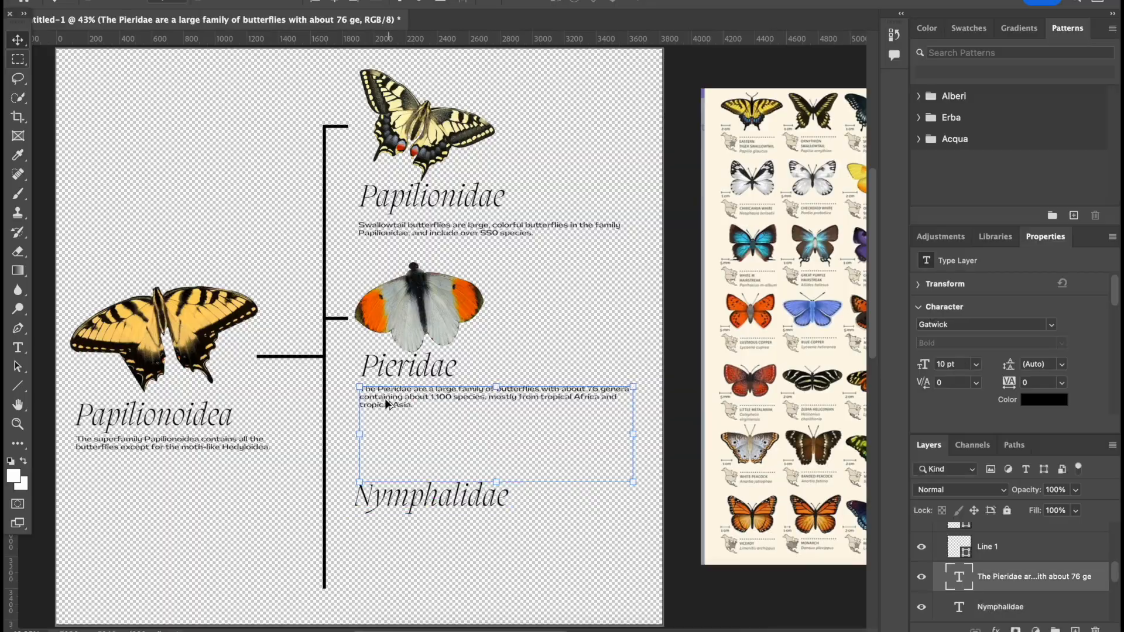
- Add the Wikipedia description of the Nymphalidae under its title and bring the Blue morpho photo into the artboard
right_click(495, 543)
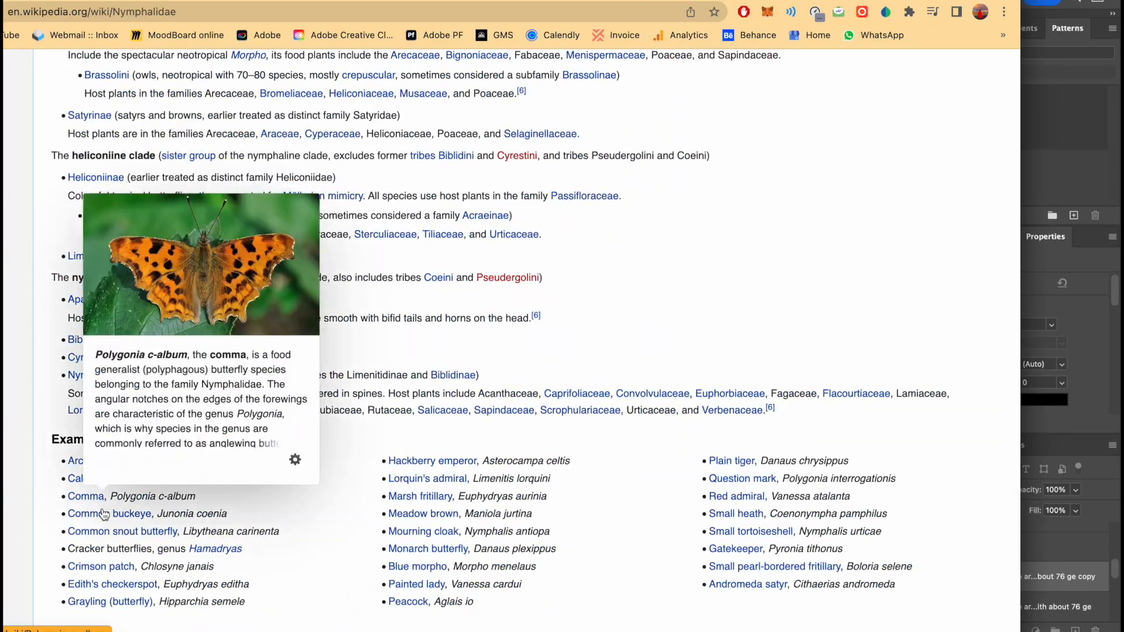
click(416, 566)
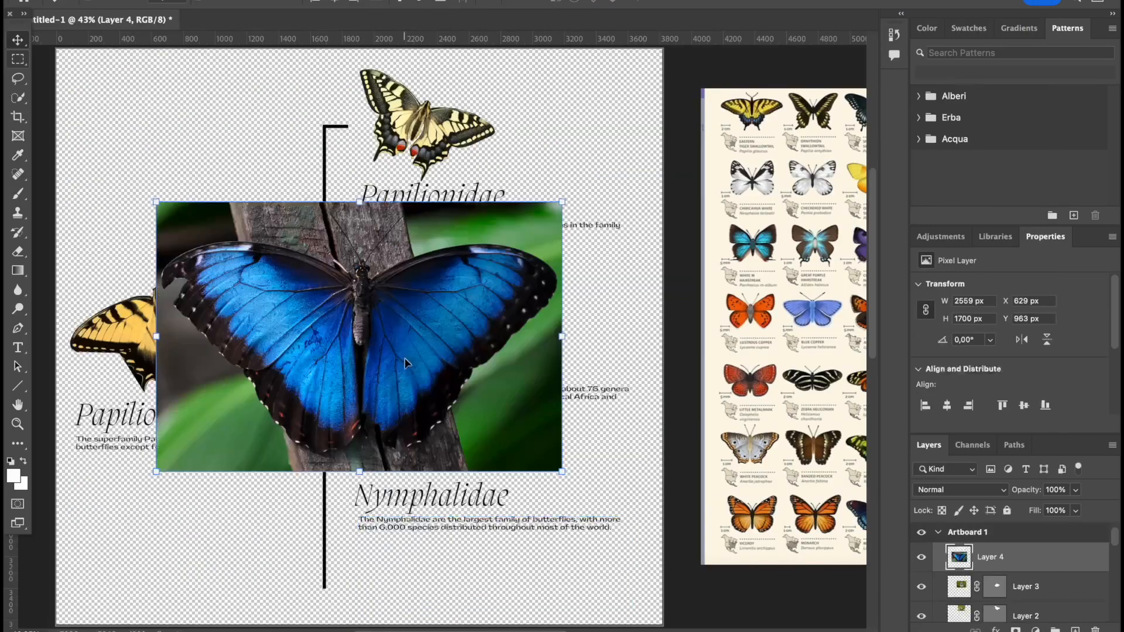
- Trace a Pen path along the blue morpho's left wings, around its head and onto the right forewing's upper edge
scroll(19, 191, up, 3)
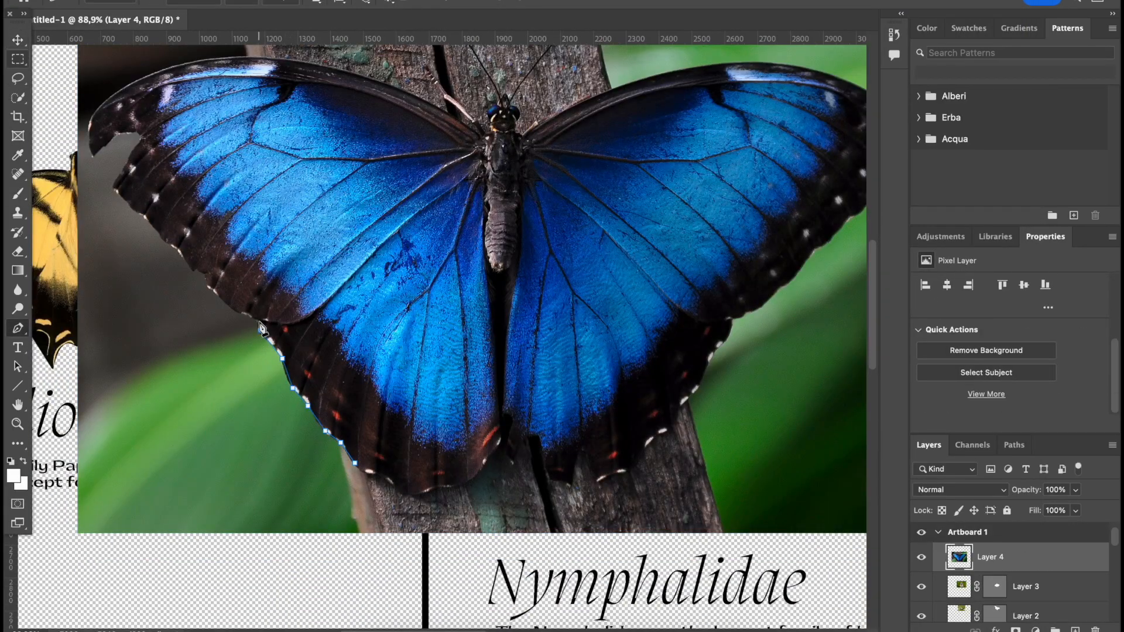
click(227, 59)
click(304, 63)
scroll(303, 66, down, 5)
scroll(433, 319, up, 2)
drag(410, 306, 452, 338)
scroll(427, 305, up, 5)
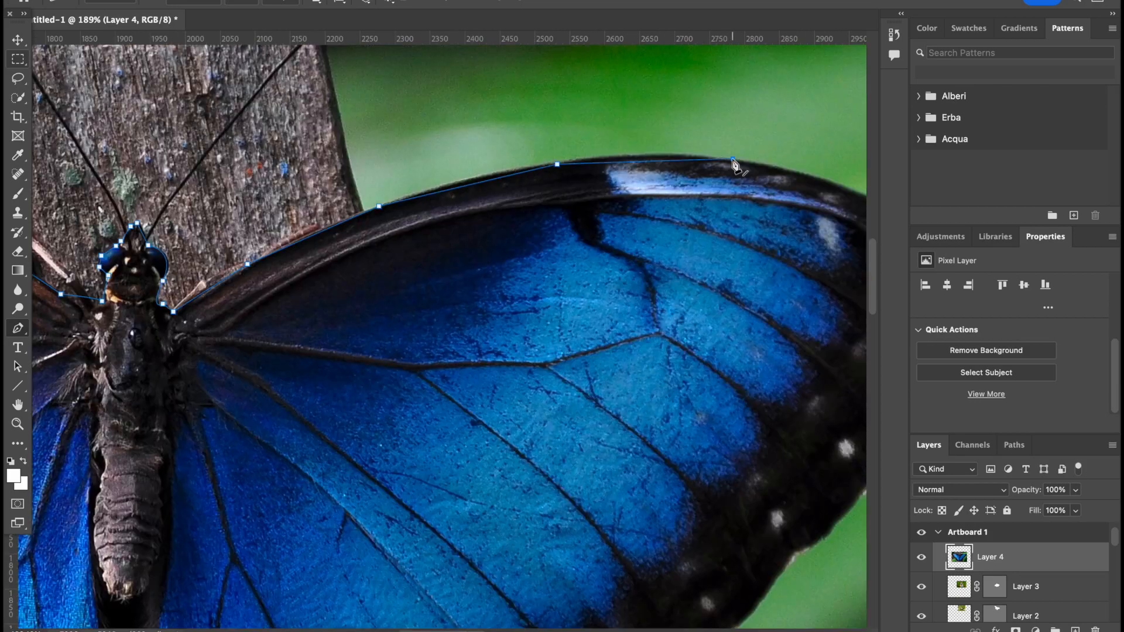
- Finish the path around the blue morpho's right wings and place the masked butterfly above the Nymphalidae title
scroll(736, 546, right, 5)
scroll(791, 342, down, 5)
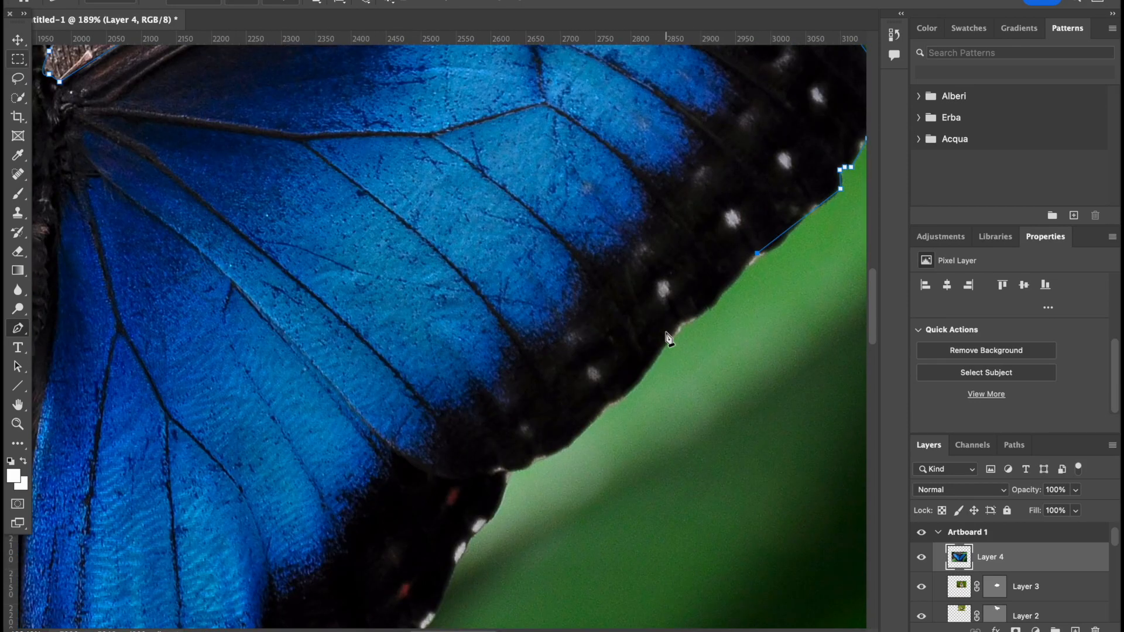
click(526, 322)
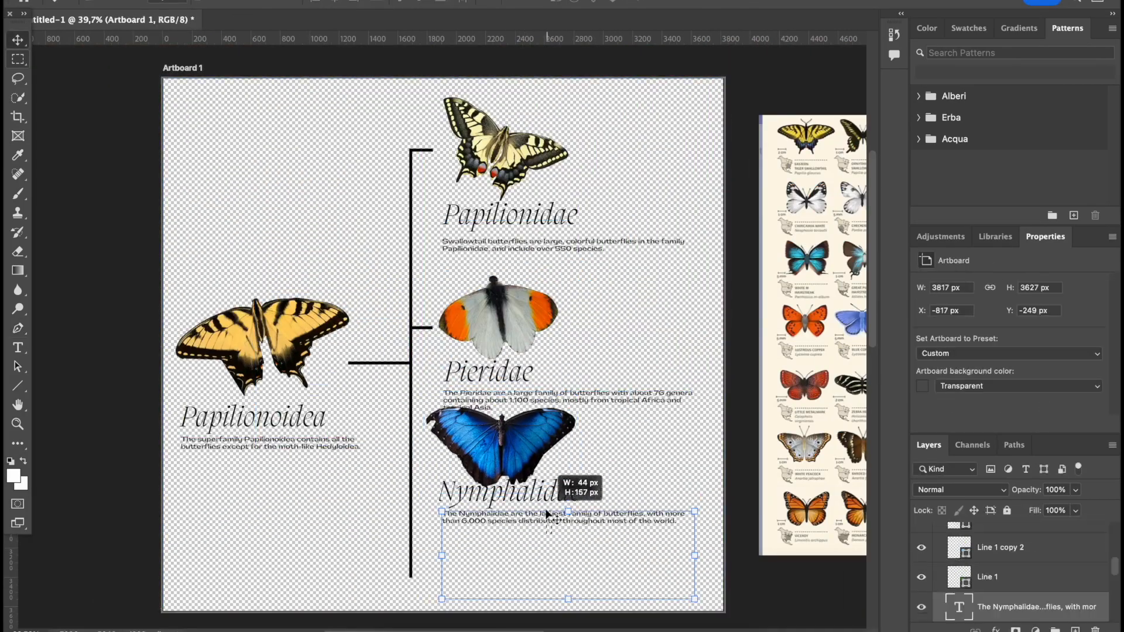
- Lower the Nymphalidae butterfly, title and description below Pieridae, and place a short branch line beside the blue morpho
drag(556, 477, 527, 439)
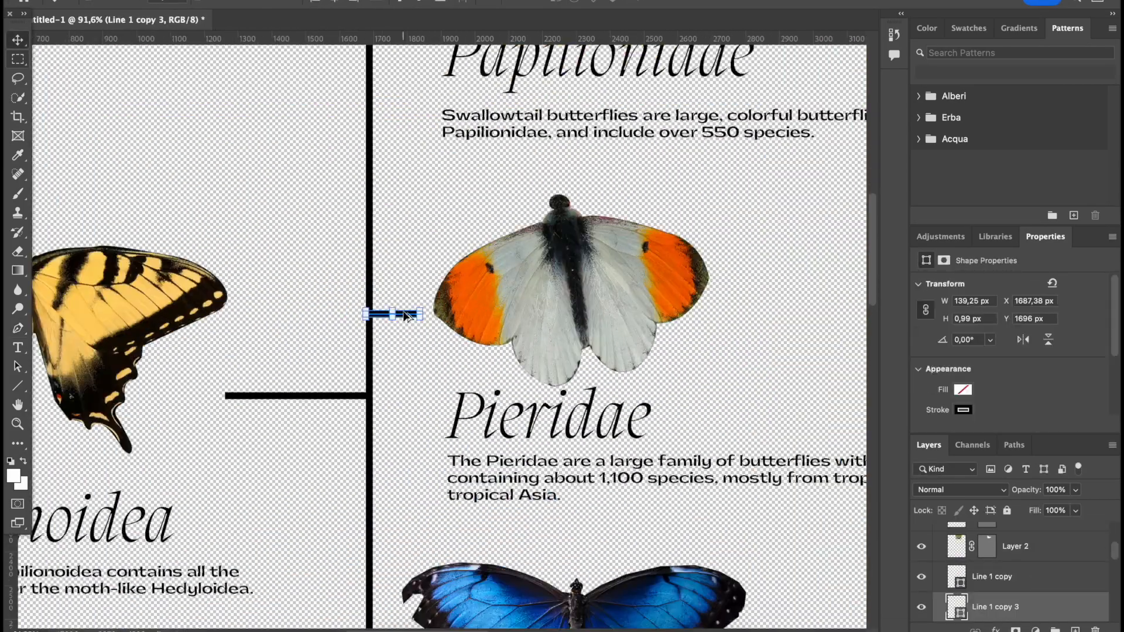
drag(388, 314, 416, 534)
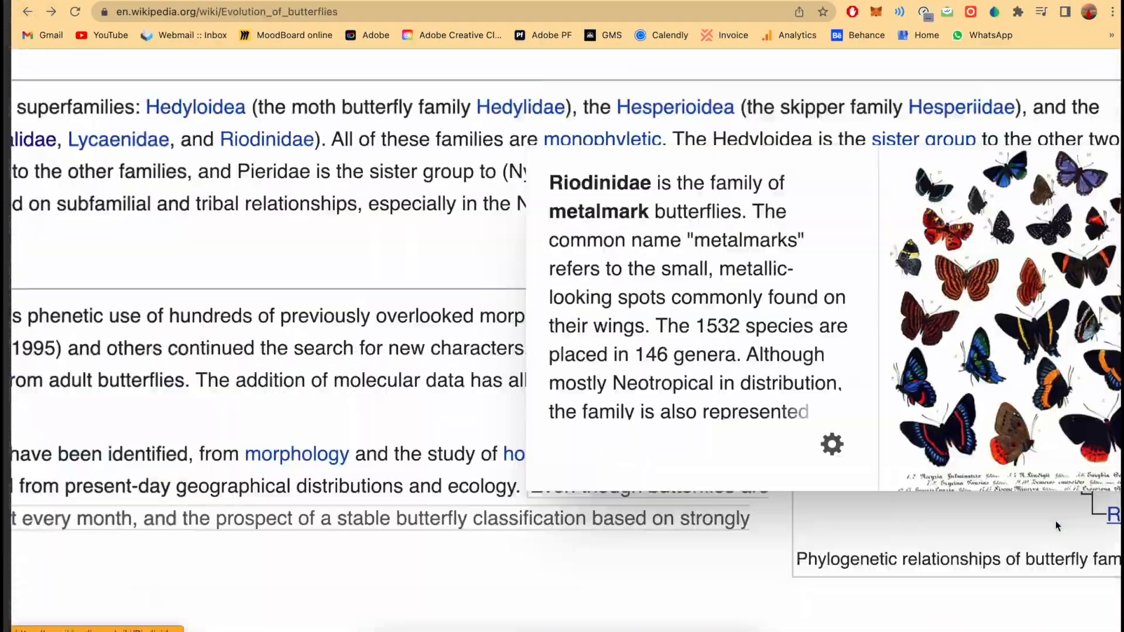
- Open the Wikipedia article on the Riodinidae and look through its description and butterfly images
click(431, 140)
scroll(562, 351, down, 20)
scroll(277, 259, up, 20)
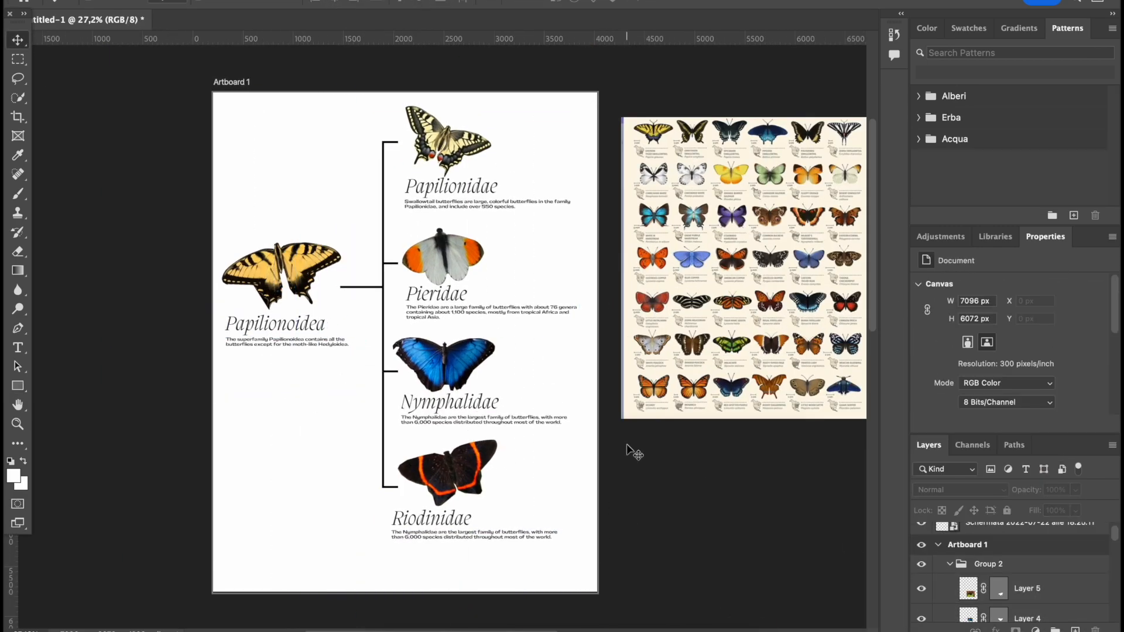
drag(685, 255, 634, 255)
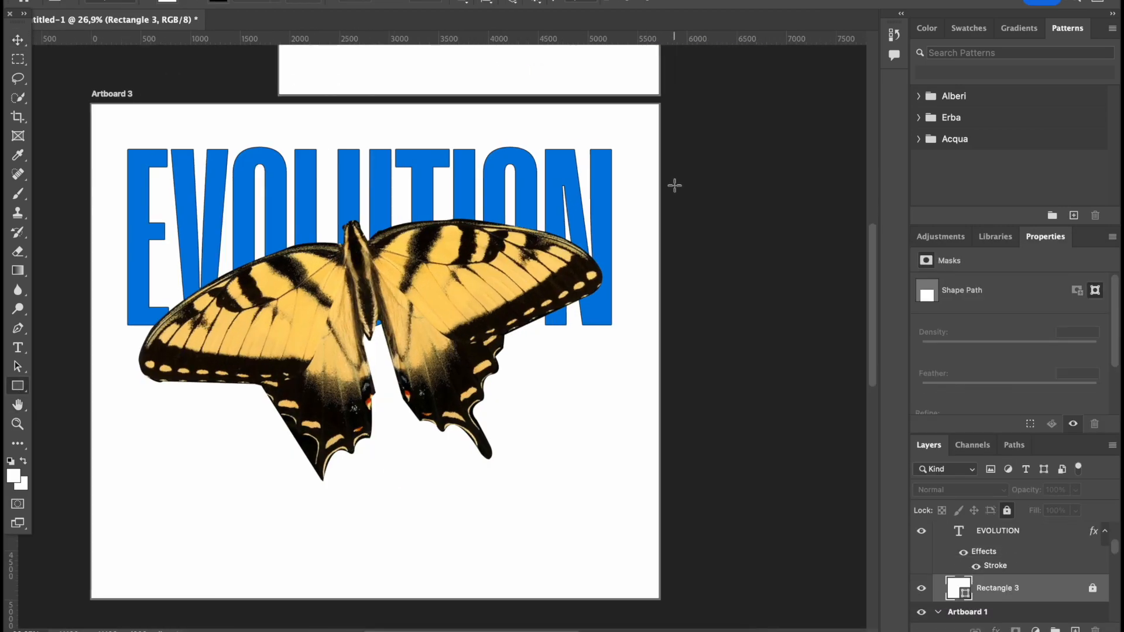
- Try a Bevel & Emboss texture with a pattern from the Acqua group on the EVOLUTION title
double_click(1037, 578)
click(564, 368)
click(799, 332)
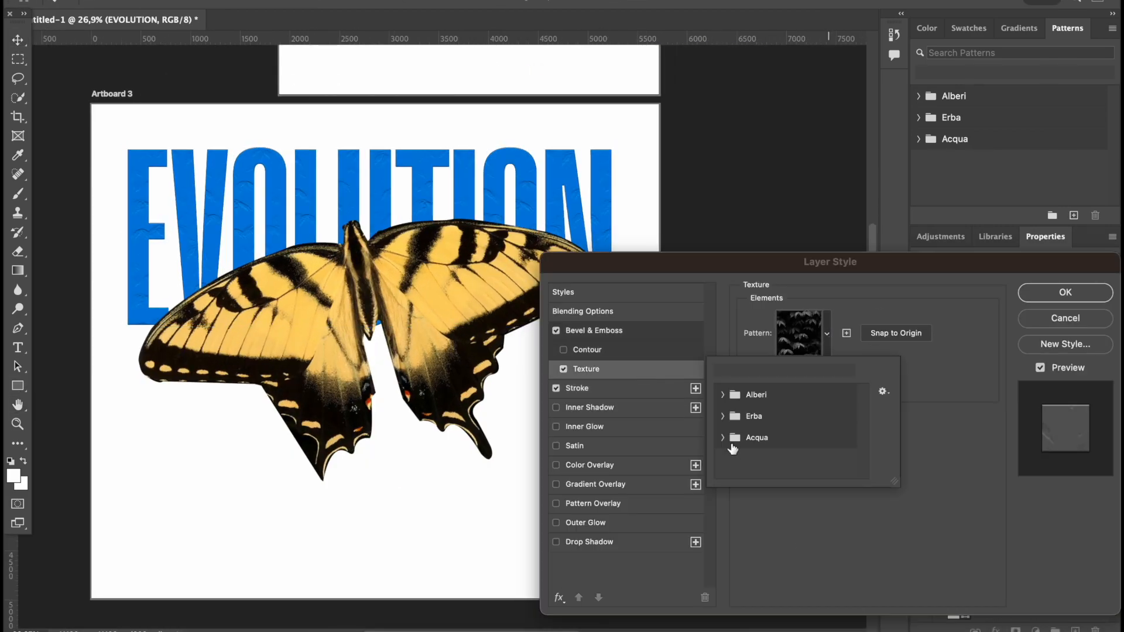
double_click(741, 460)
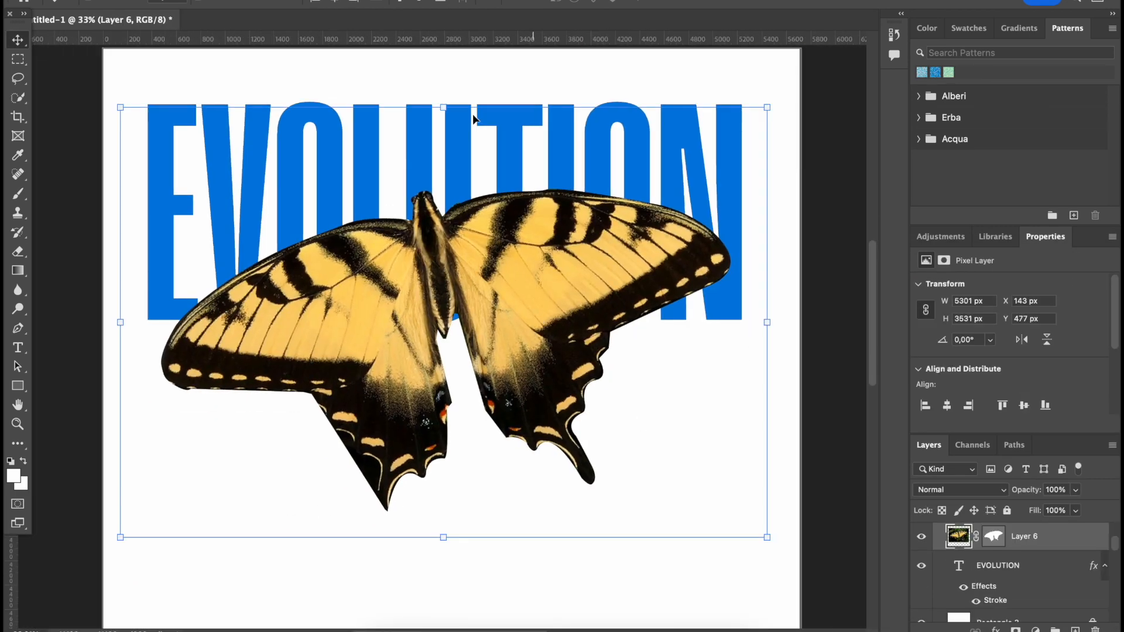
- Try an Artistic effect from the Filter Gallery on the large swallowtail butterfly
click(345, 1)
click(410, 38)
key(super+minus)
key(super+minus)
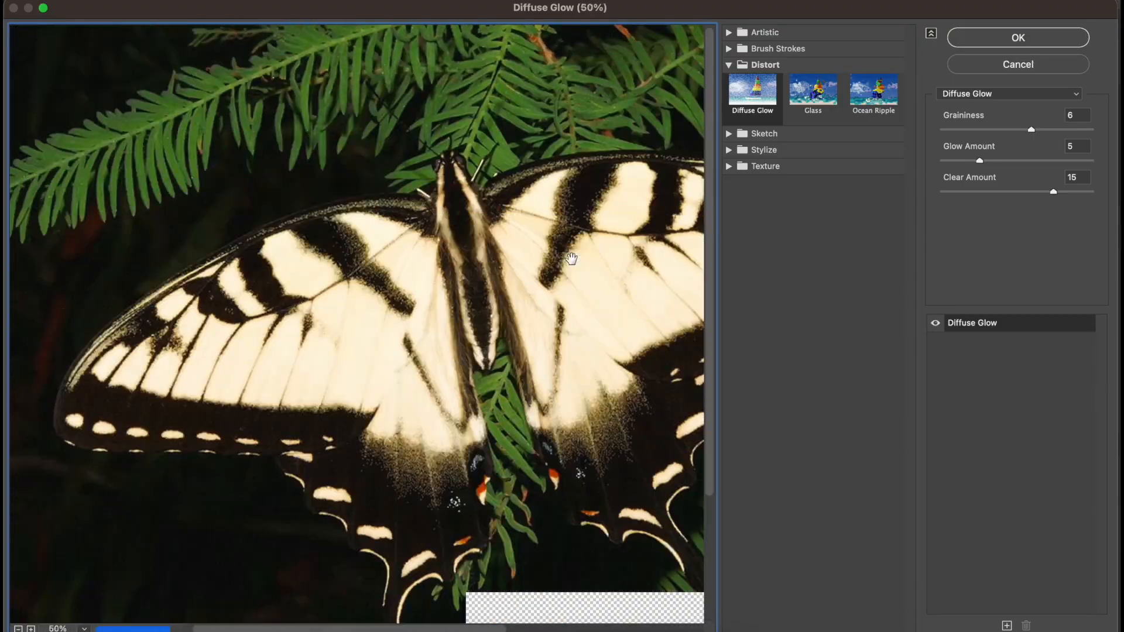
drag(570, 258, 526, 261)
click(729, 33)
click(752, 61)
click(812, 59)
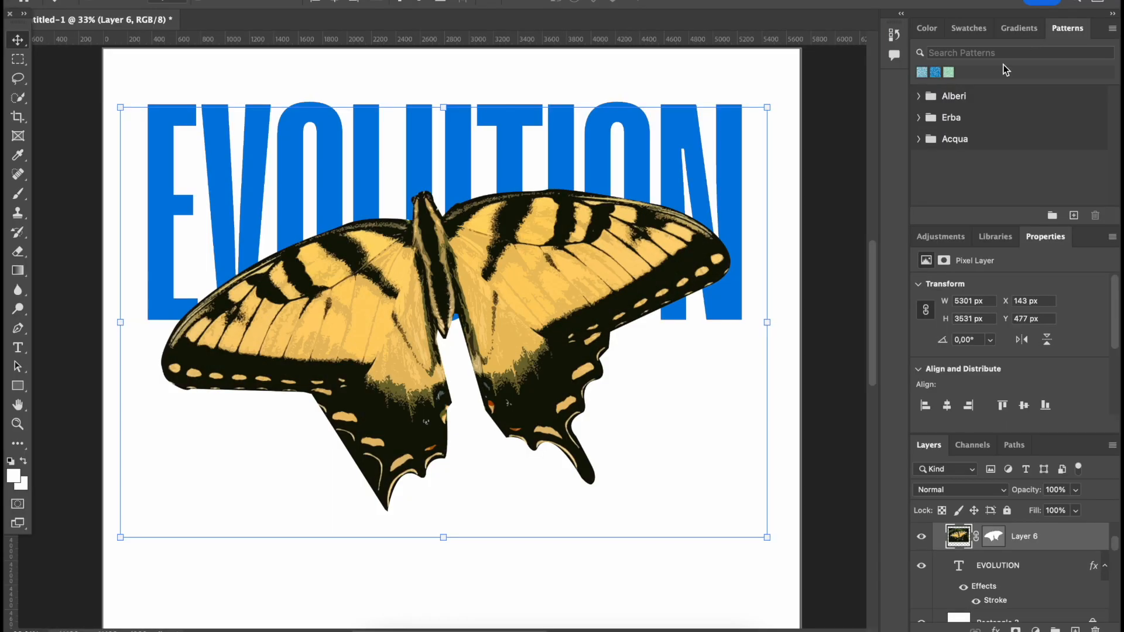
- Apply the Camera Raw Filter to the large swallowtail with Grain set to 33
click(345, 2)
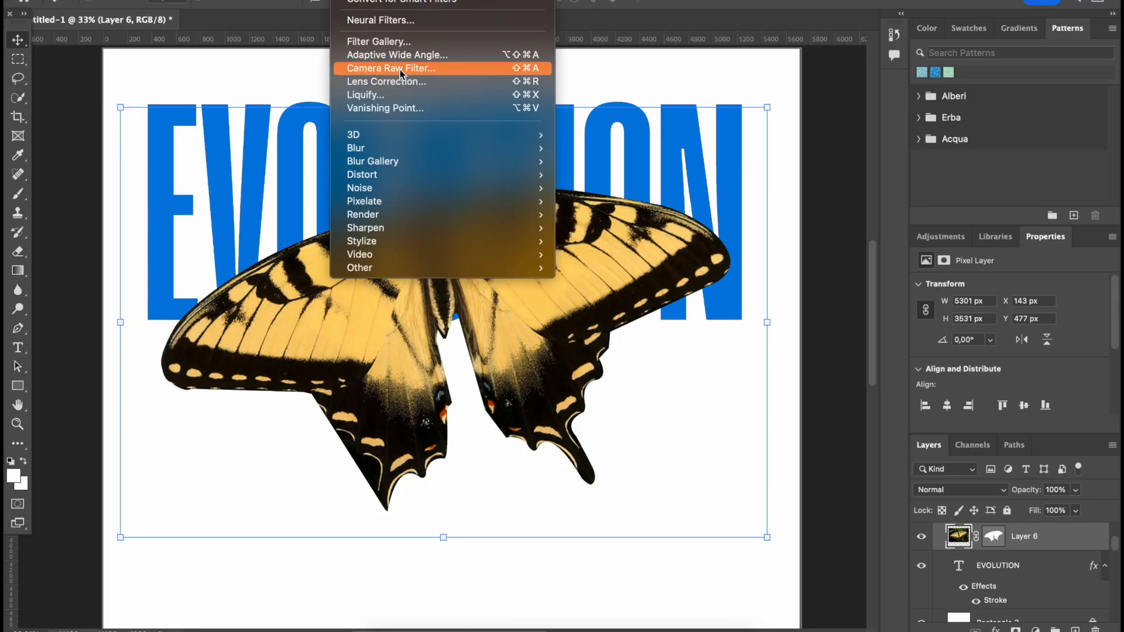
click(427, 70)
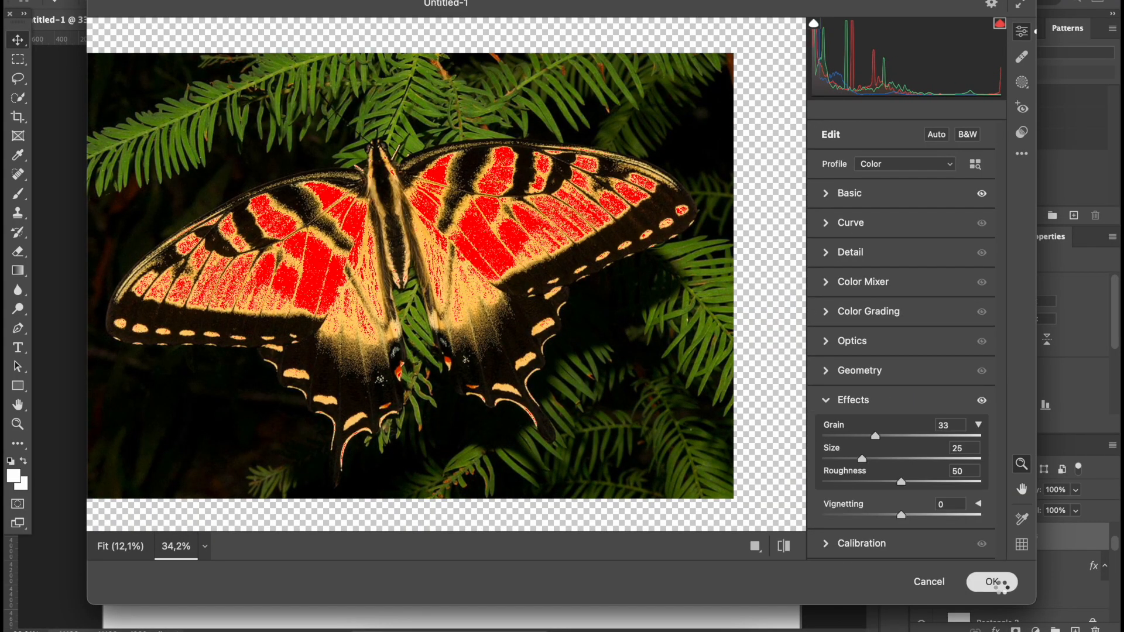
click(991, 581)
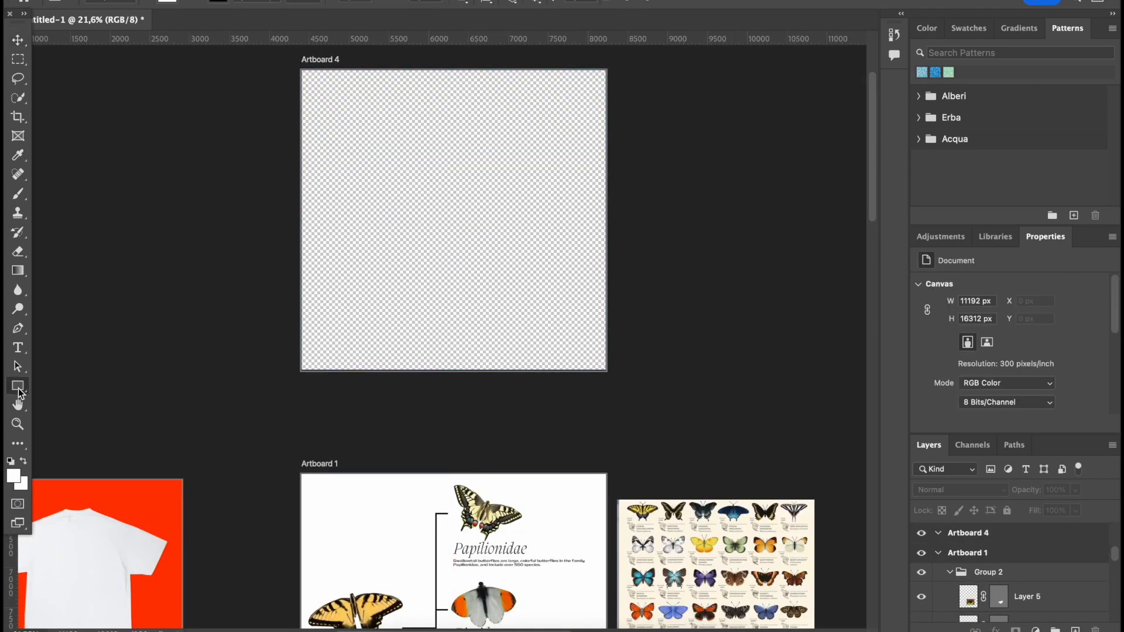
- Draw a rectangle about 2156 by 2660 px on Artboard 4 and give it a dotted stroke as a perforated stamp edge
drag(354, 101, 526, 313)
click(303, 5)
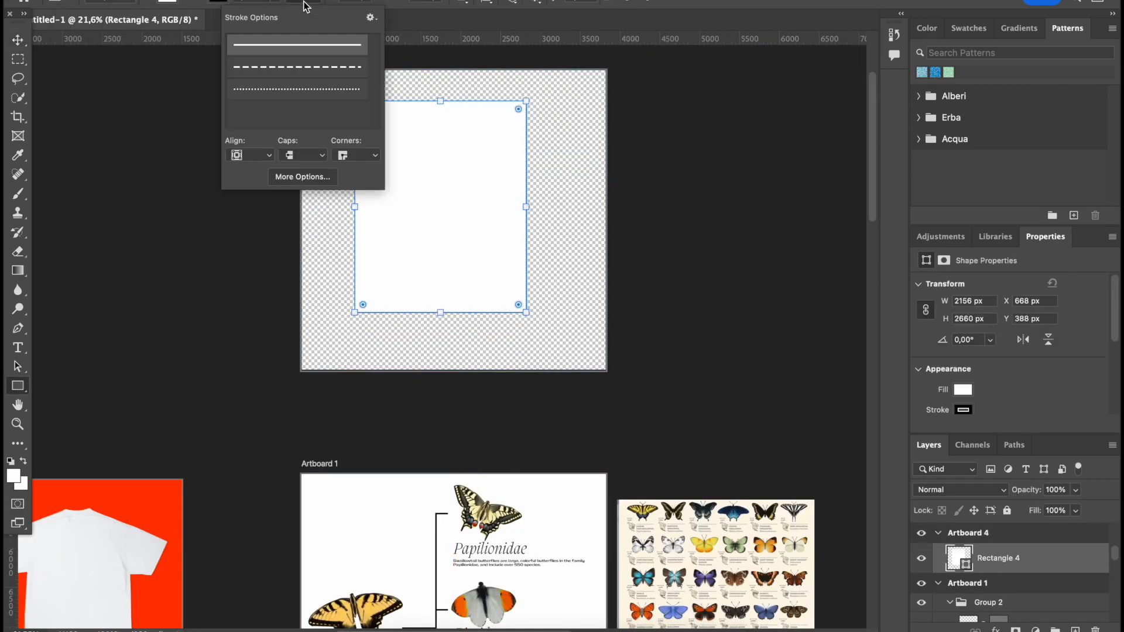
click(241, 2)
key(Return)
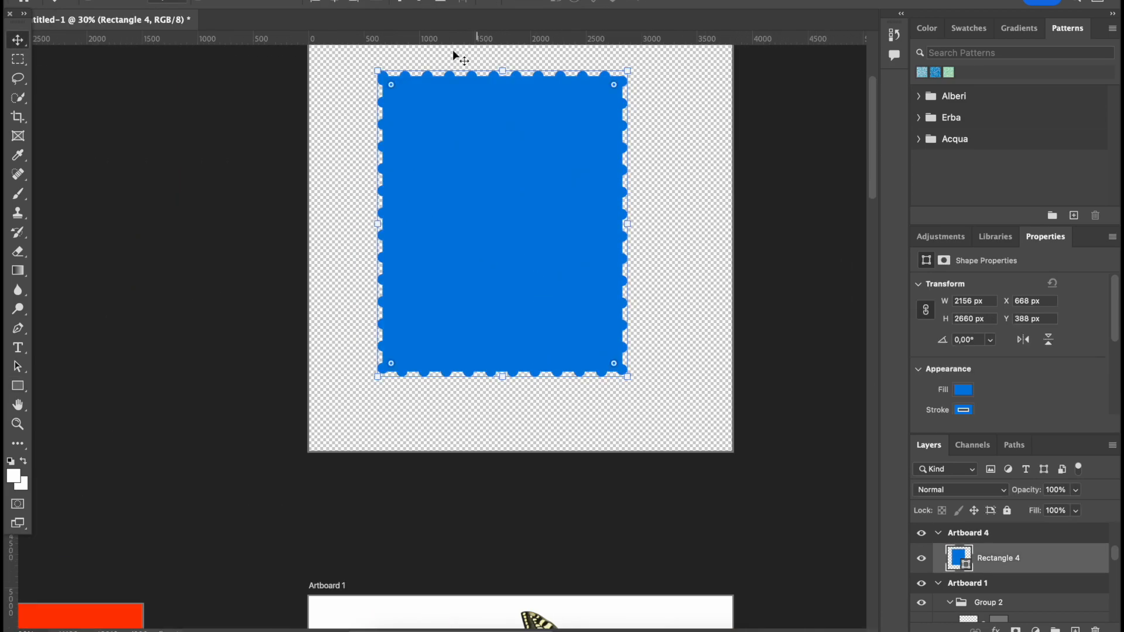
- Fill the perforated stamp rectangle with the pale cream colour fff9d9
double_click(960, 558)
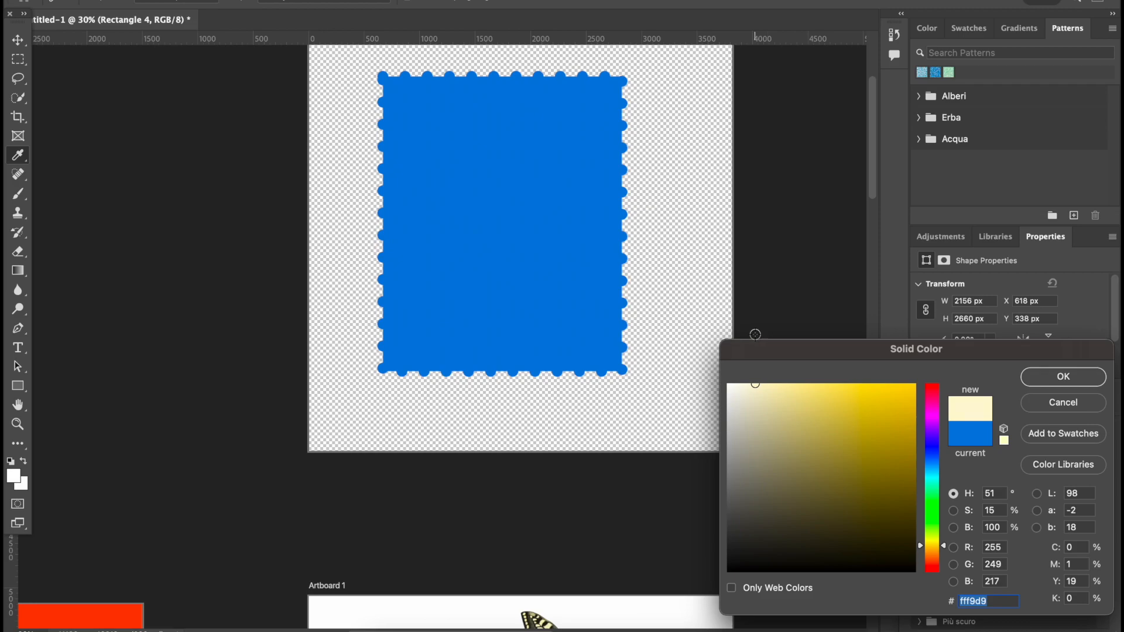
click(1063, 377)
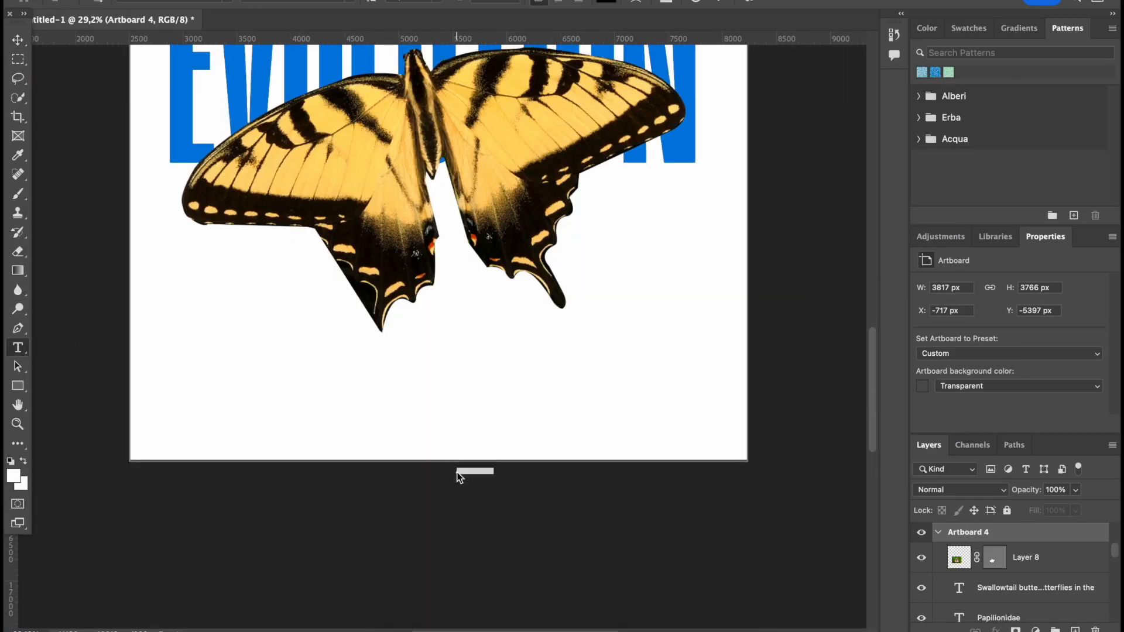
- Bring the Tiger Swallowtail stamp reference images into the document beside the artboards
click(459, 486)
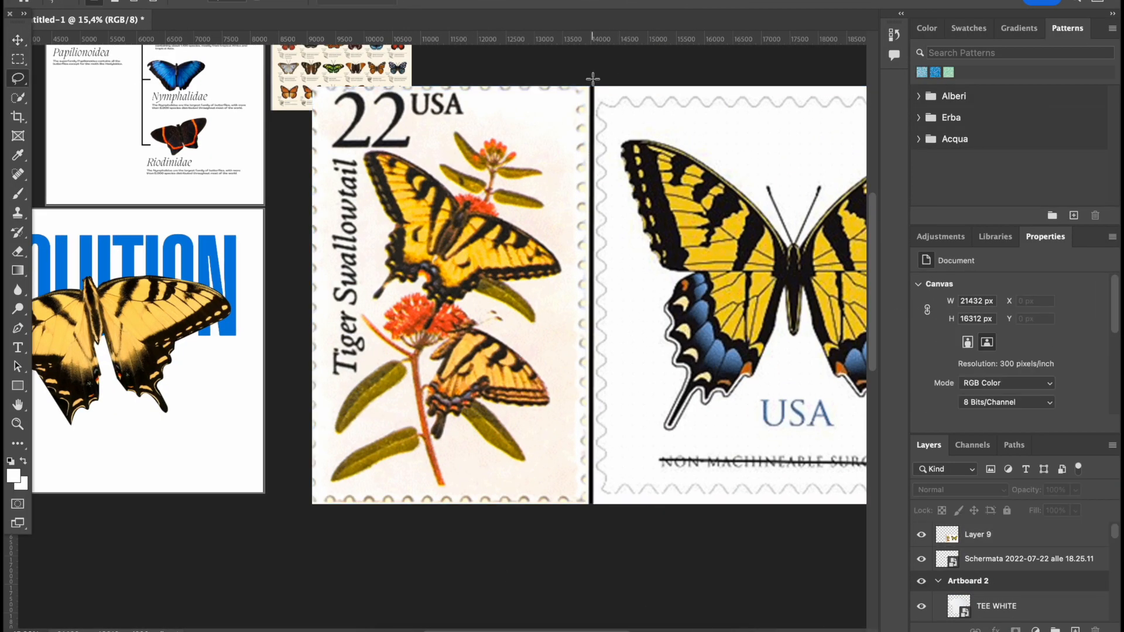
scroll(593, 79, right, 5)
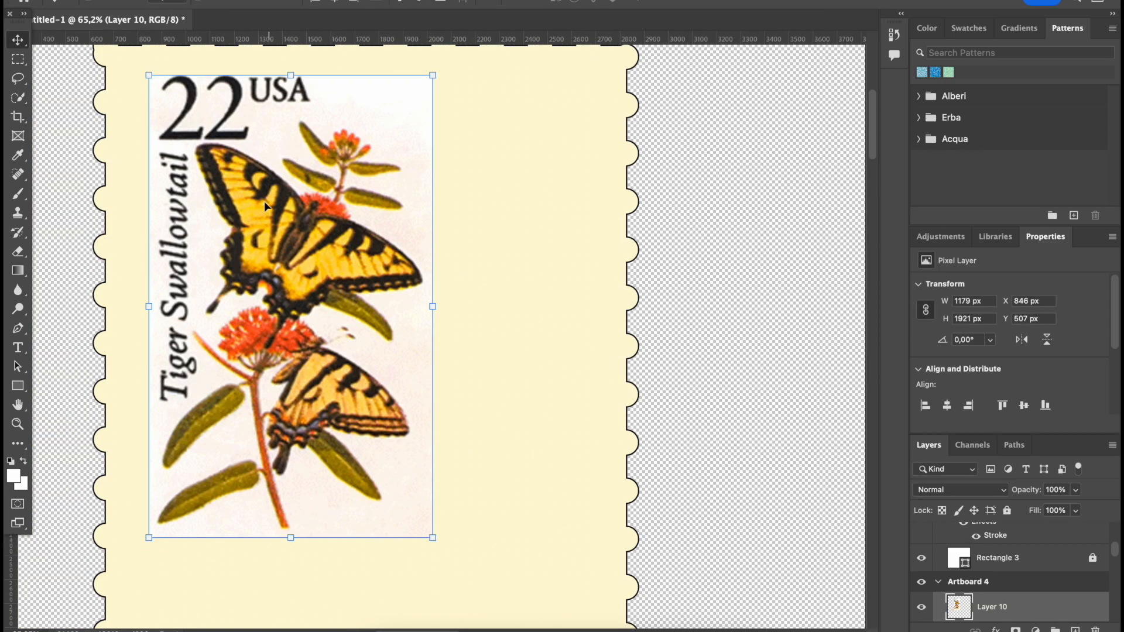
- Blend the Tiger Swallowtail artwork into the perforated stamp rectangle and narrow the rectangle around it
click(386, 70)
click(739, 93)
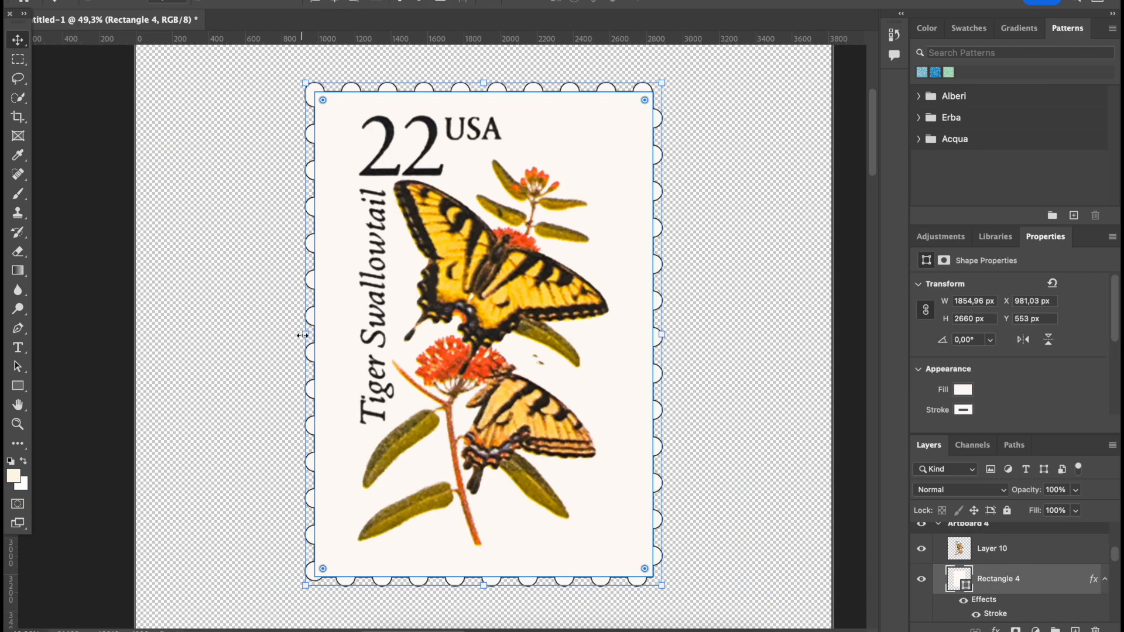
drag(656, 333, 621, 334)
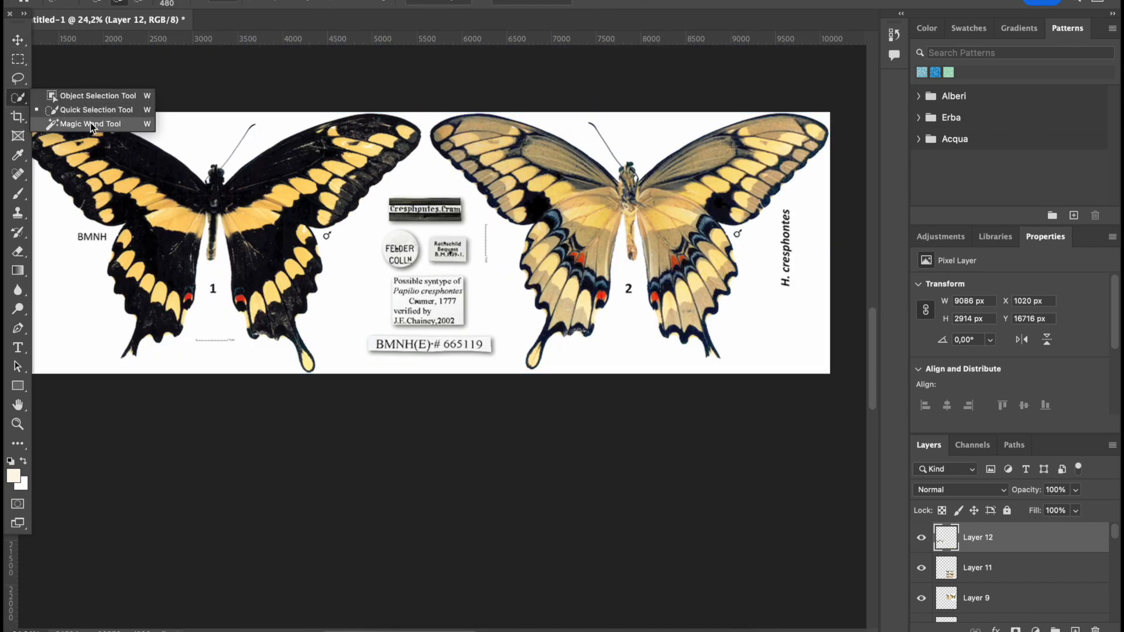
- Remove the white background and specimen labels from the copied top pair of swallowtails using the Magic Wand and Lasso
click(90, 123)
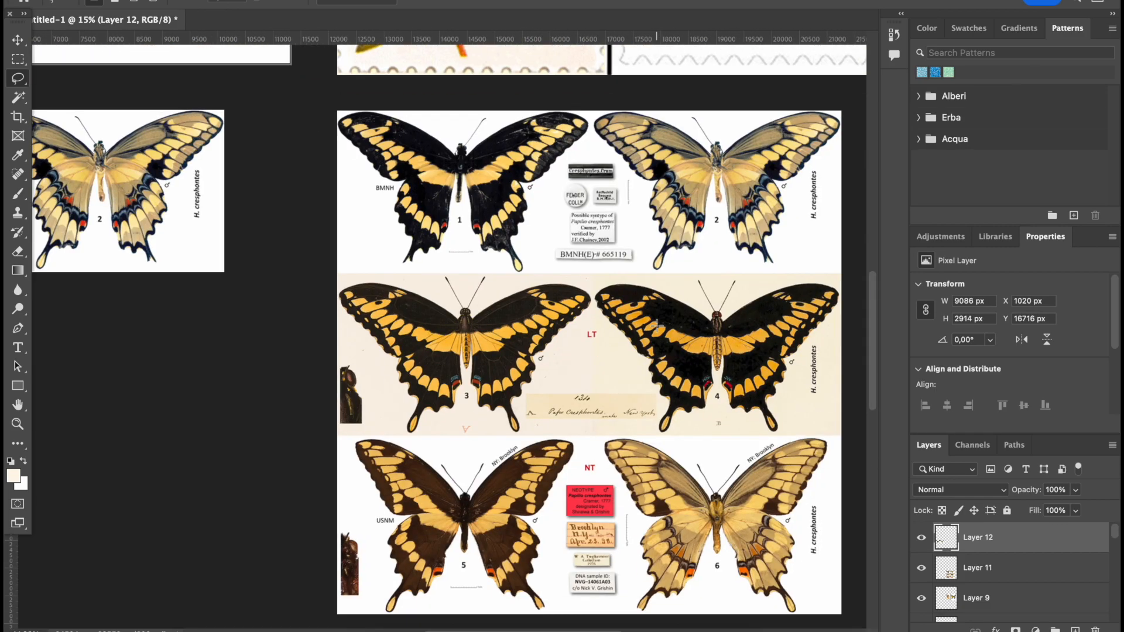
drag(297, 400, 309, 420)
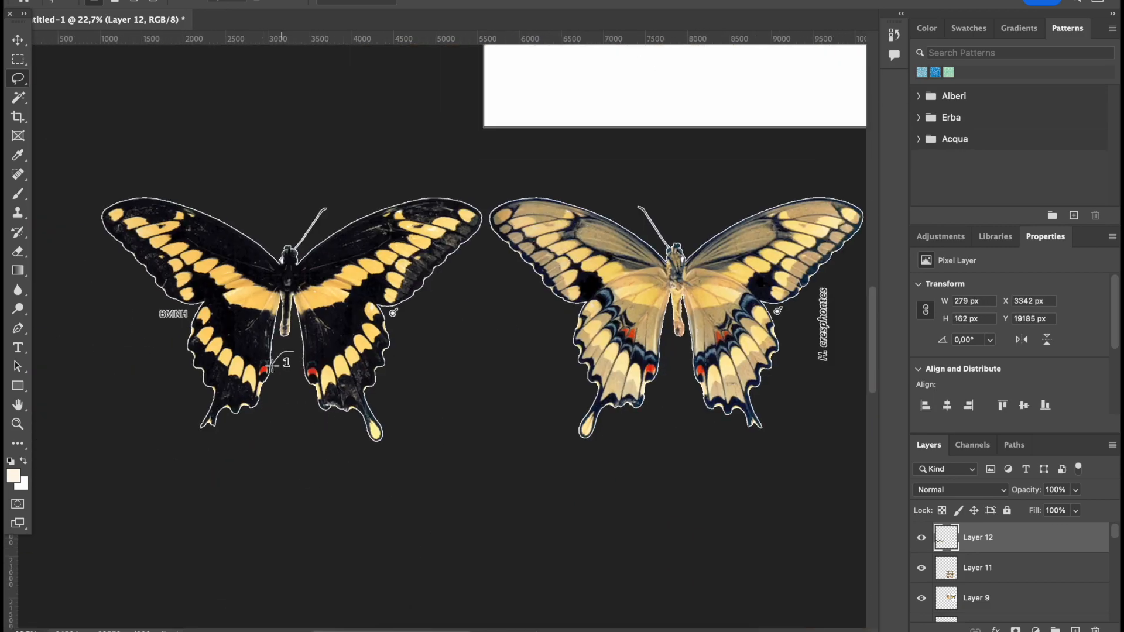
key(v)
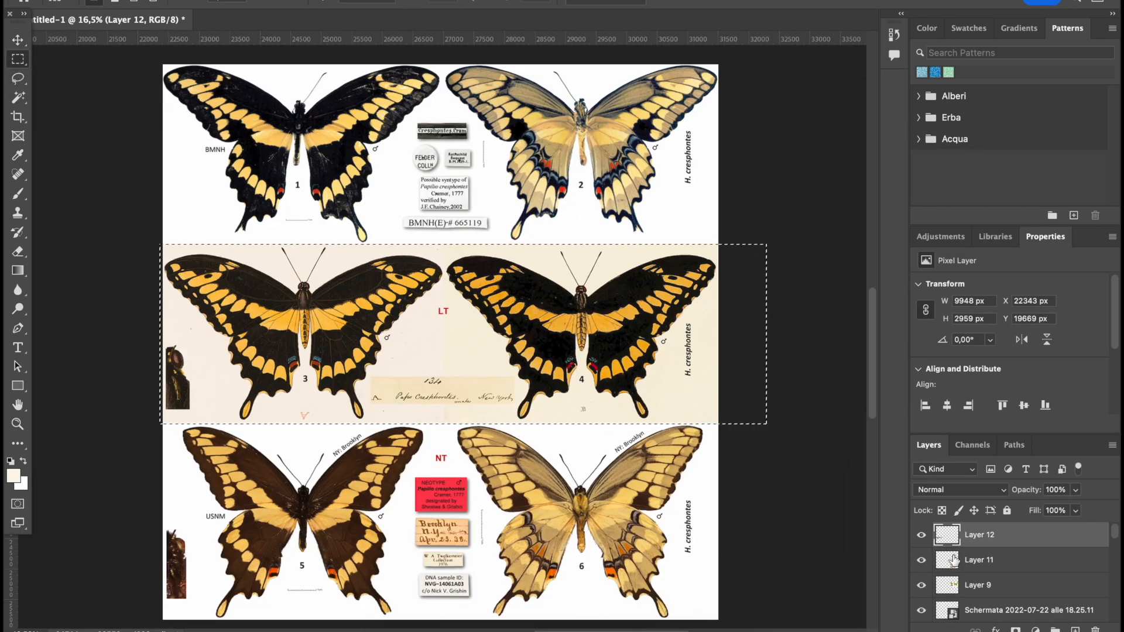
- Copy the middle pair of butterflies from the specimen sheet onto a separate layer
scroll(954, 559, down, 1)
key(super+c)
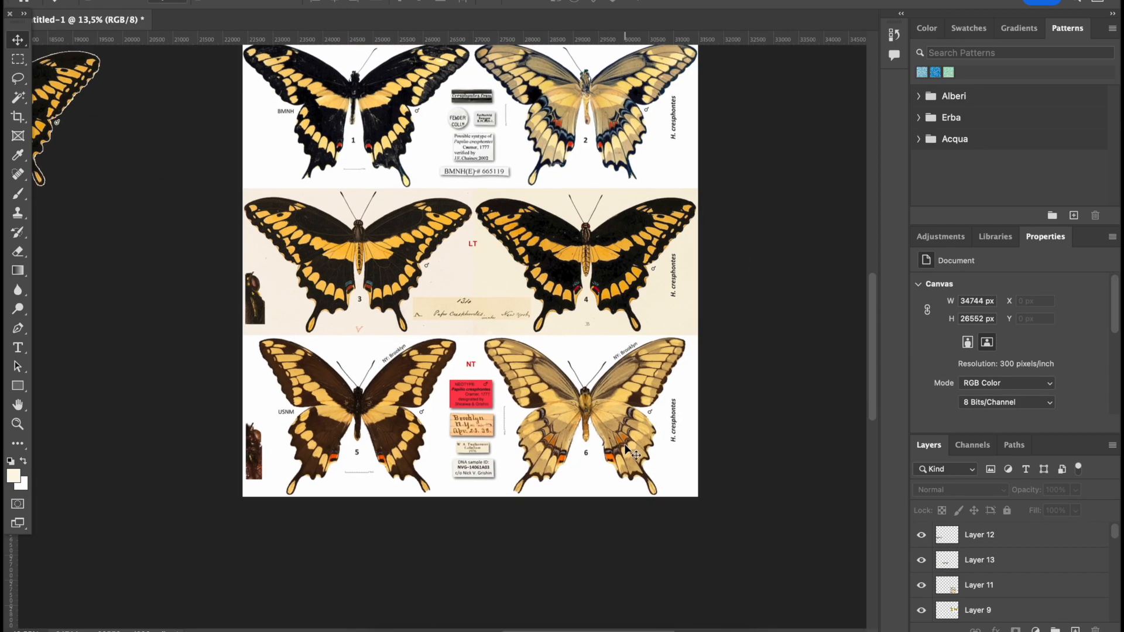
scroll(629, 451, down, 3)
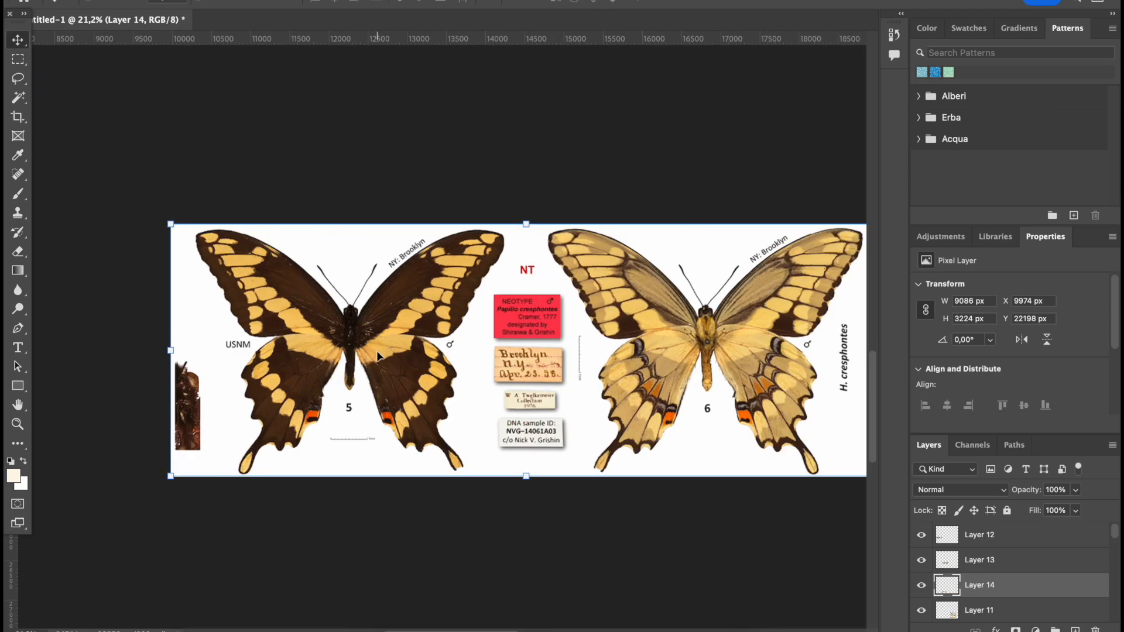
- Remove the background, the NT specimen cards and the leftover labels around the bottom pair of butterflies
scroll(381, 351, up, 5)
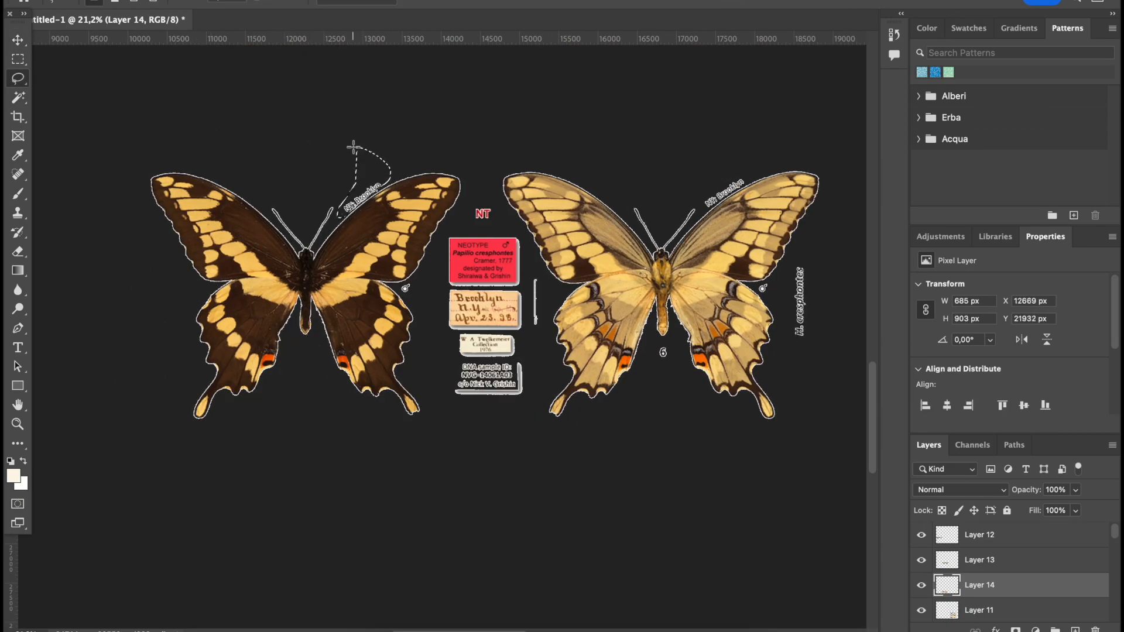
drag(462, 123, 435, 430)
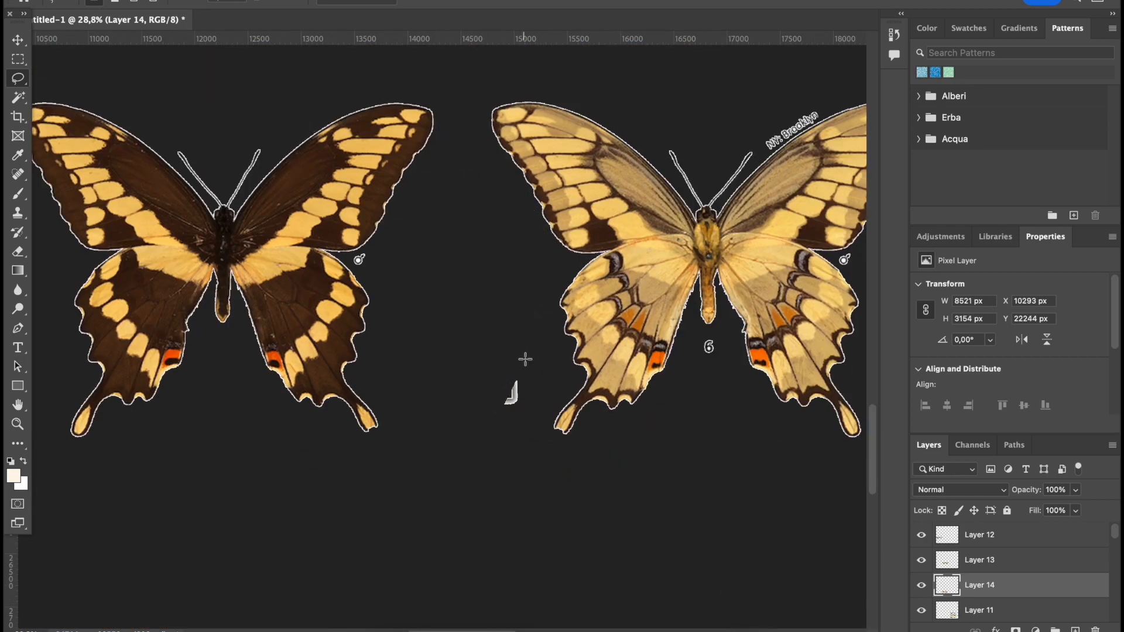
drag(523, 376, 494, 412)
key(Delete)
scroll(560, 363, right, 3)
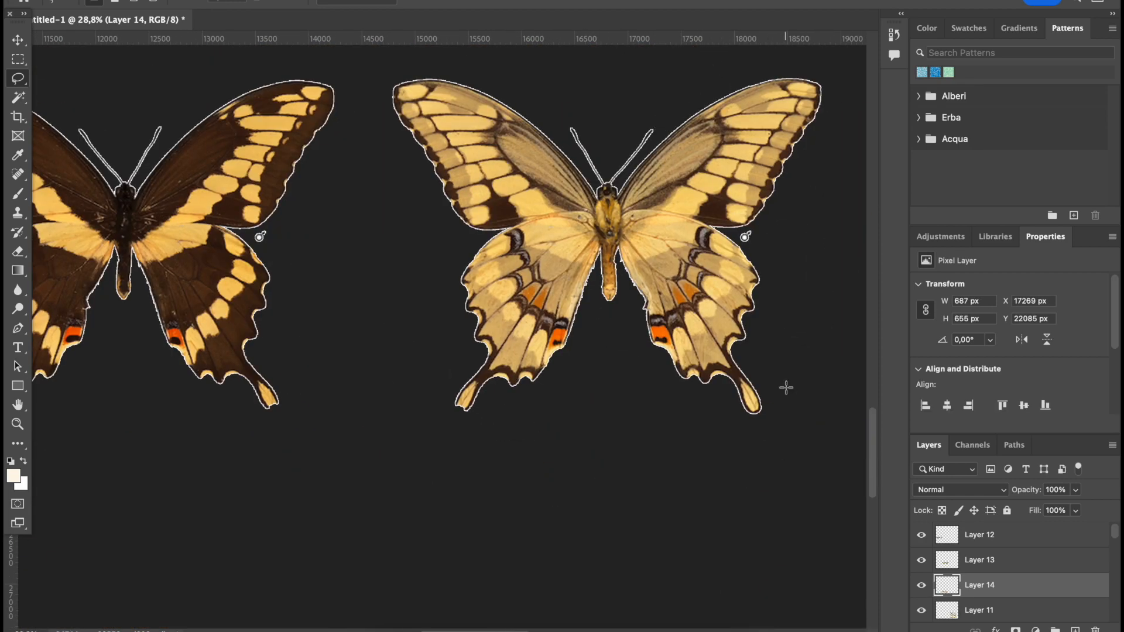
- Line up the cut-out butterfly pairs in one row and tighten the gaps between them
scroll(786, 388, down, 10)
key(v)
drag(468, 132, 153, 297)
scroll(339, 314, left, 5)
drag(322, 324, 323, 335)
drag(422, 275, 396, 276)
drag(567, 279, 542, 279)
scroll(543, 280, right, 2)
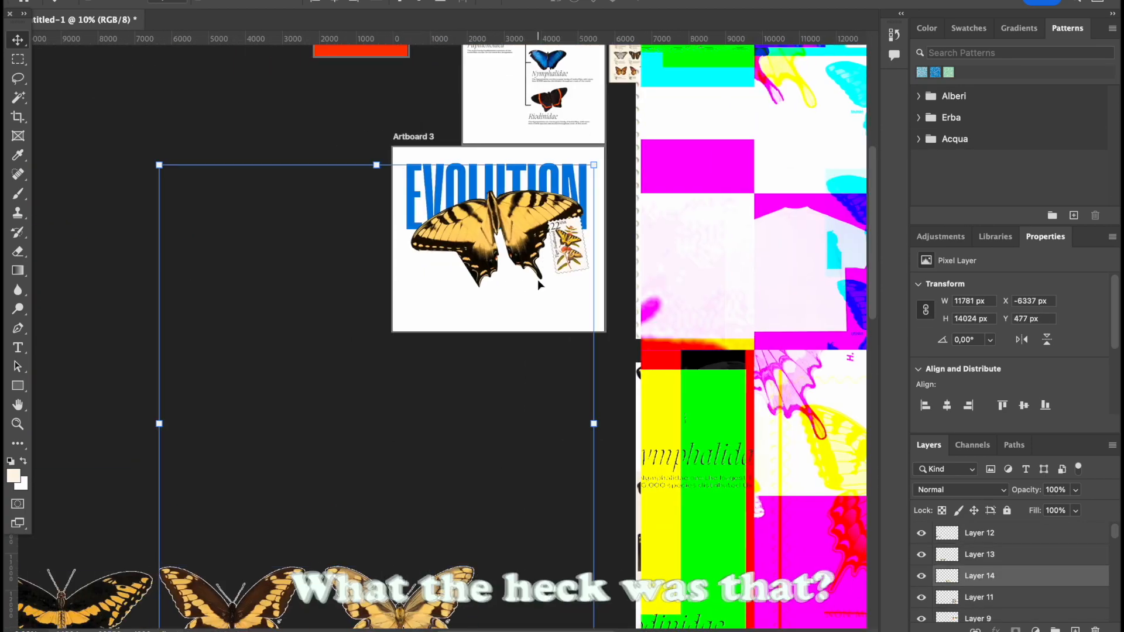
- Scale down copies of the middle and bottom butterfly pairs and place them beneath the large swallowtail on Artboard 3
drag(400, 597, 478, 318)
scroll(478, 318, up, 5)
drag(58, 466, 482, 311)
drag(543, 207, 433, 208)
scroll(466, 214, down, 5)
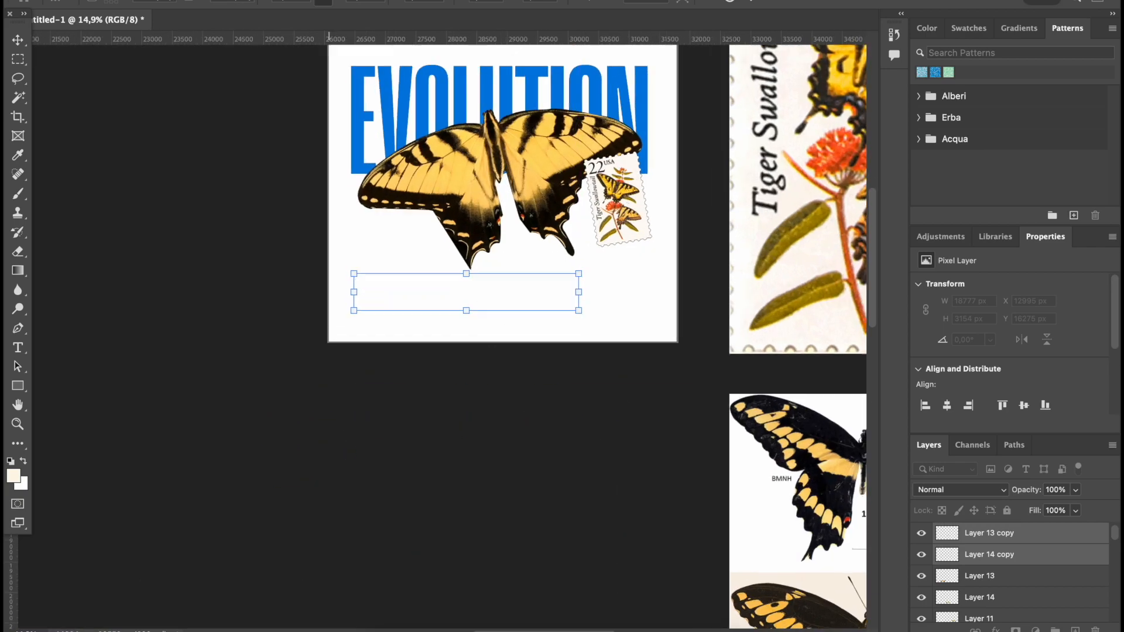
drag(376, 242, 690, 248)
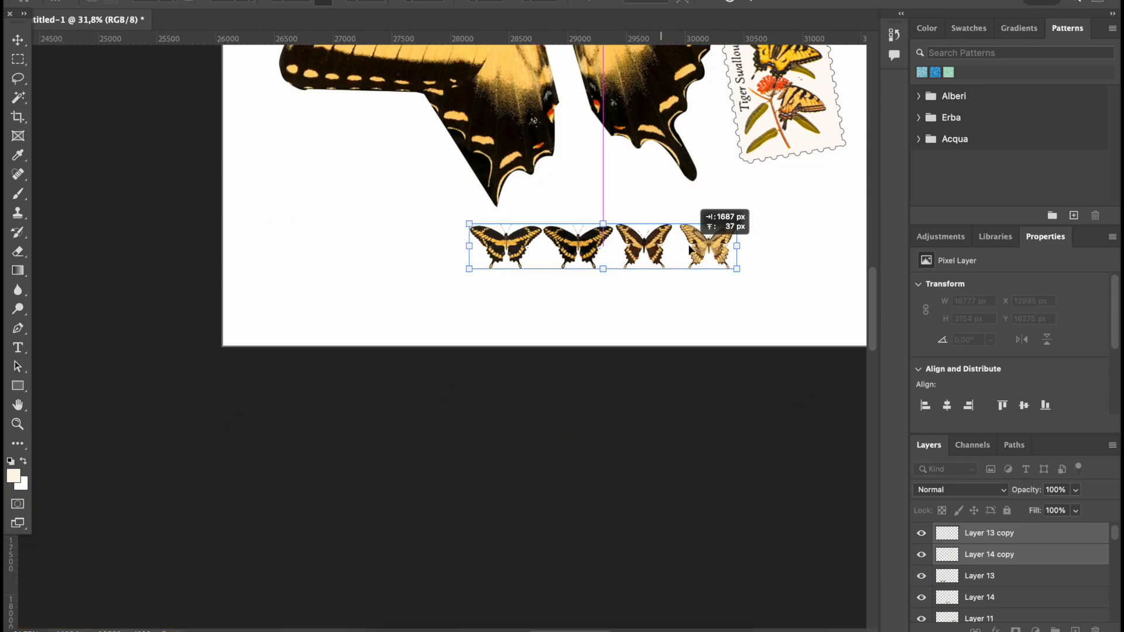
- Convert the two scaled-down butterfly pair layers into a single smart object
right_click(1017, 547)
click(887, 612)
click(613, 397)
scroll(613, 397, up, 5)
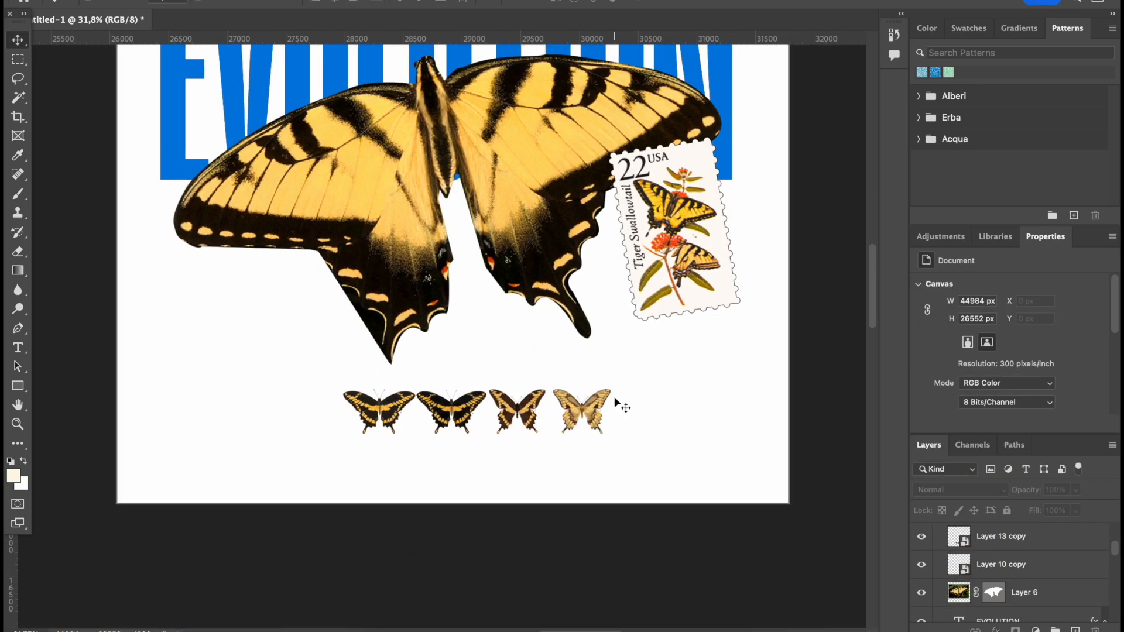
- Add a scaled-down copy of the first cut-out pair to Artboard 3, in front of the row of four small butterflies
scroll(518, 436, down, 5)
scroll(517, 440, down, 5)
scroll(518, 440, left, 5)
drag(234, 292, 738, 148)
scroll(738, 148, right, 4)
scroll(522, 193, up, 5)
drag(749, 277, 377, 277)
drag(360, 278, 550, 283)
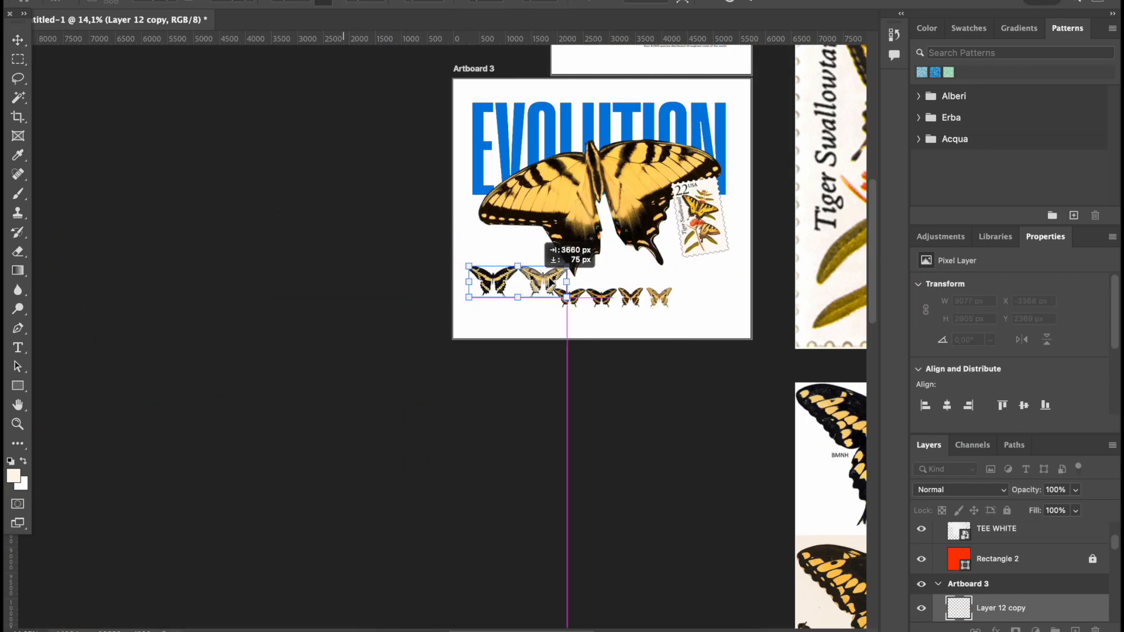
key(Return)
click(690, 467)
- Align the first butterfly pair with the other four small butterflies and match its spacing to the row
scroll(689, 467, up, 5)
drag(378, 294, 406, 294)
click(573, 345)
scroll(574, 345, up, 3)
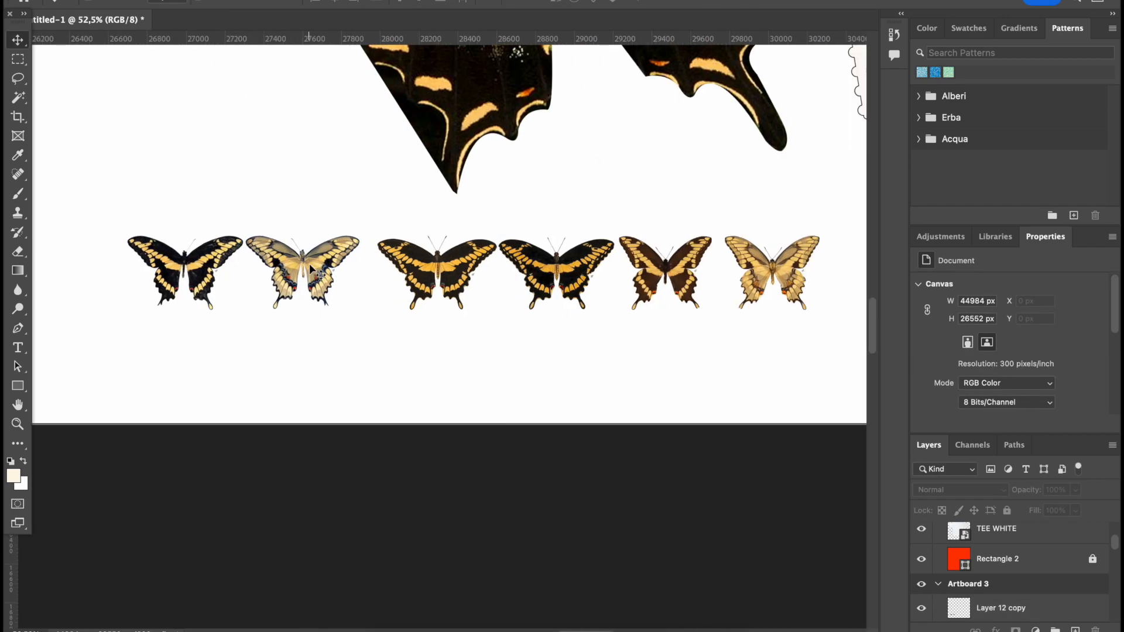
drag(329, 288, 329, 288)
scroll(329, 288, up, 3)
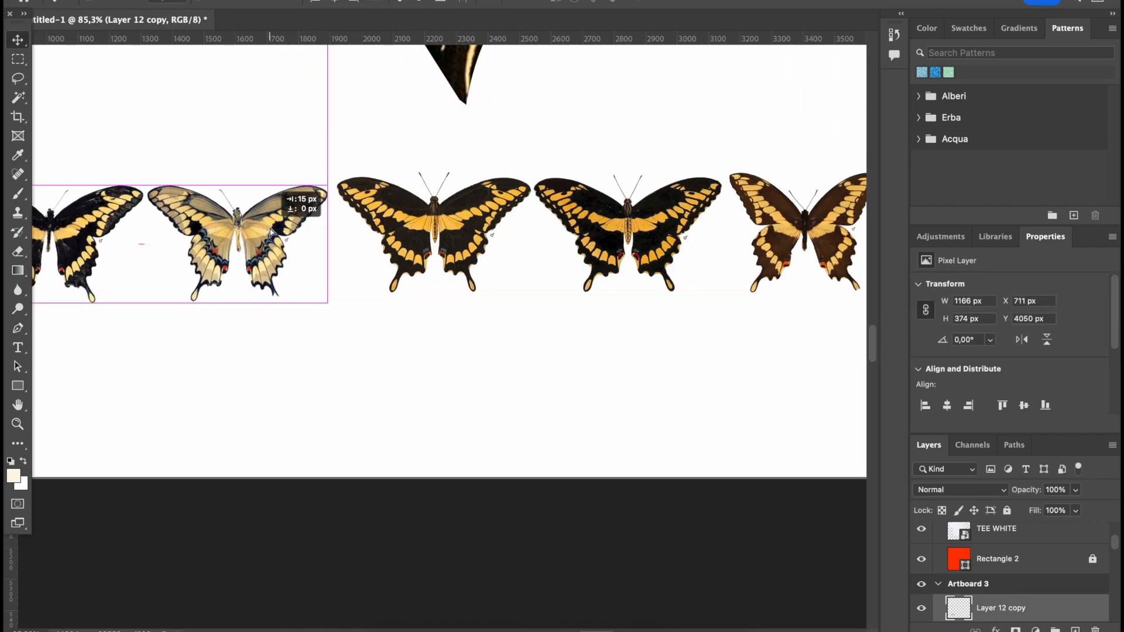
drag(271, 232, 271, 222)
click(375, 432)
- Move the last butterfly in the small row closer to its neighbour so its spacing matches the other five
scroll(374, 432, down, 5)
scroll(661, 341, right, 4)
click(999, 614)
scroll(999, 617, up, 3)
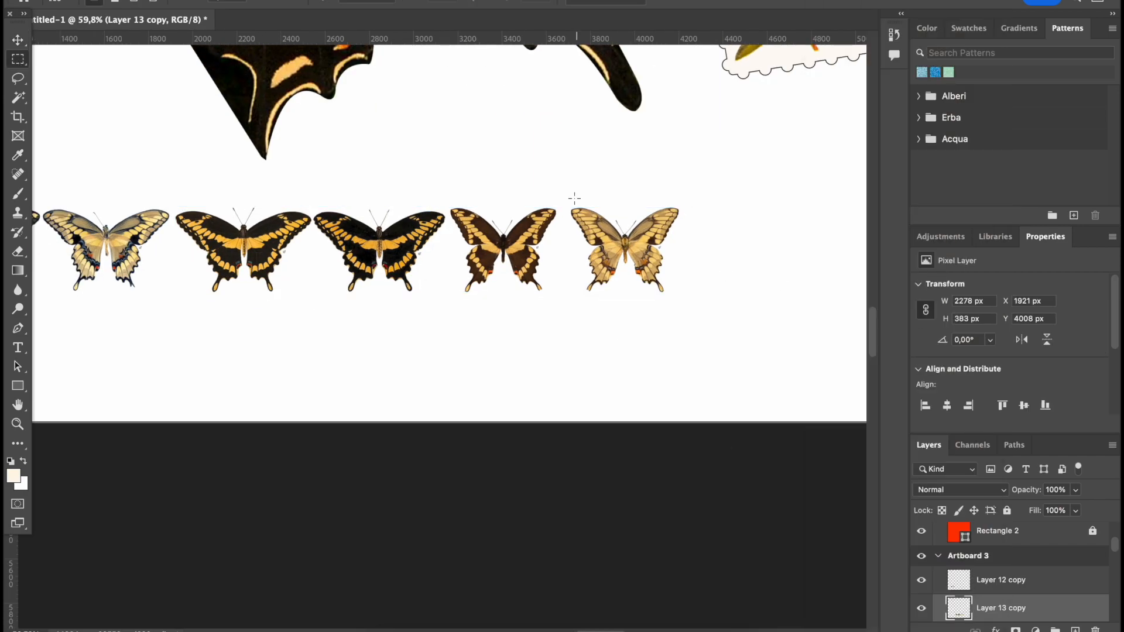
drag(642, 233, 642, 234)
scroll(626, 319, up, 1)
scroll(632, 409, down, 2)
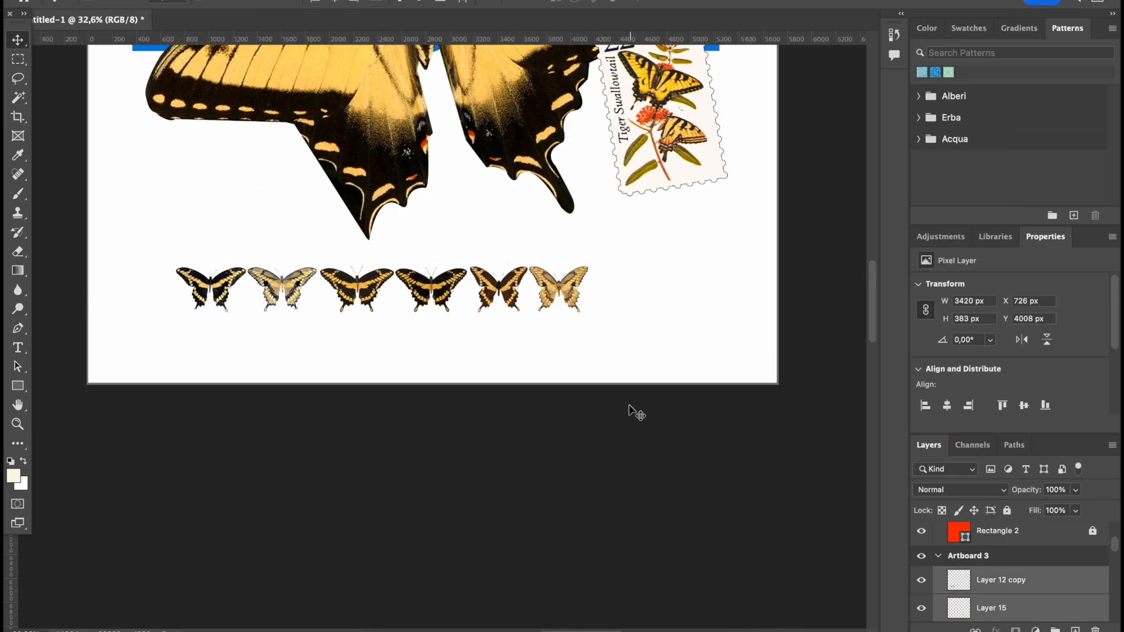
- Copy the specimen labels between butterflies 5 and 6 of the reference onto their own layer and place them near Artboard 3
scroll(609, 419, down, 3)
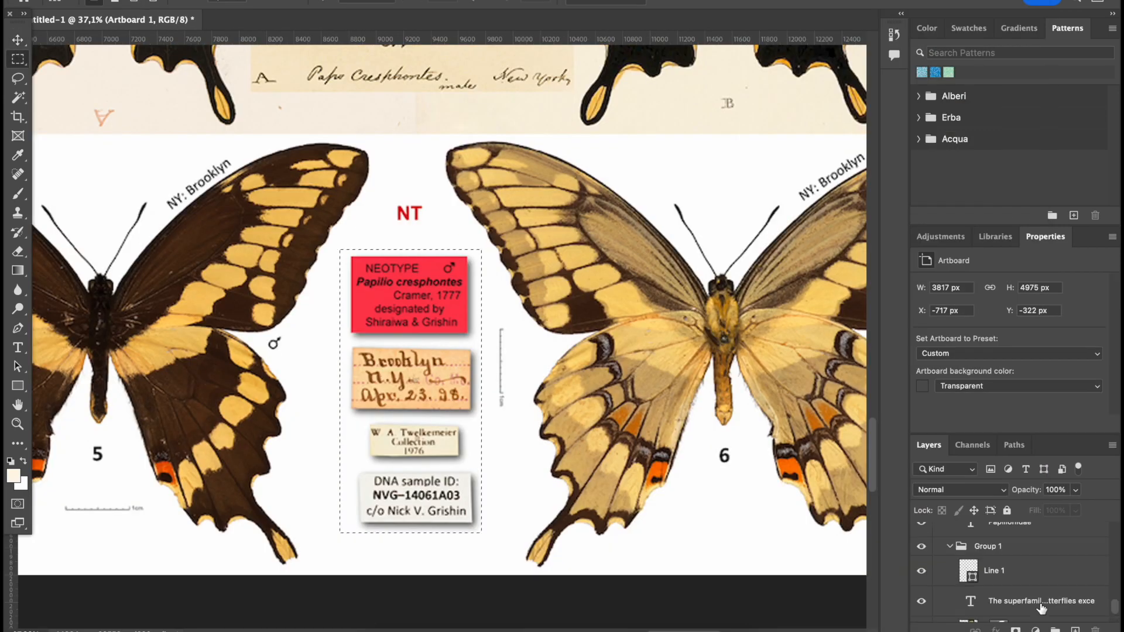
click(1041, 609)
key(ctrl+j)
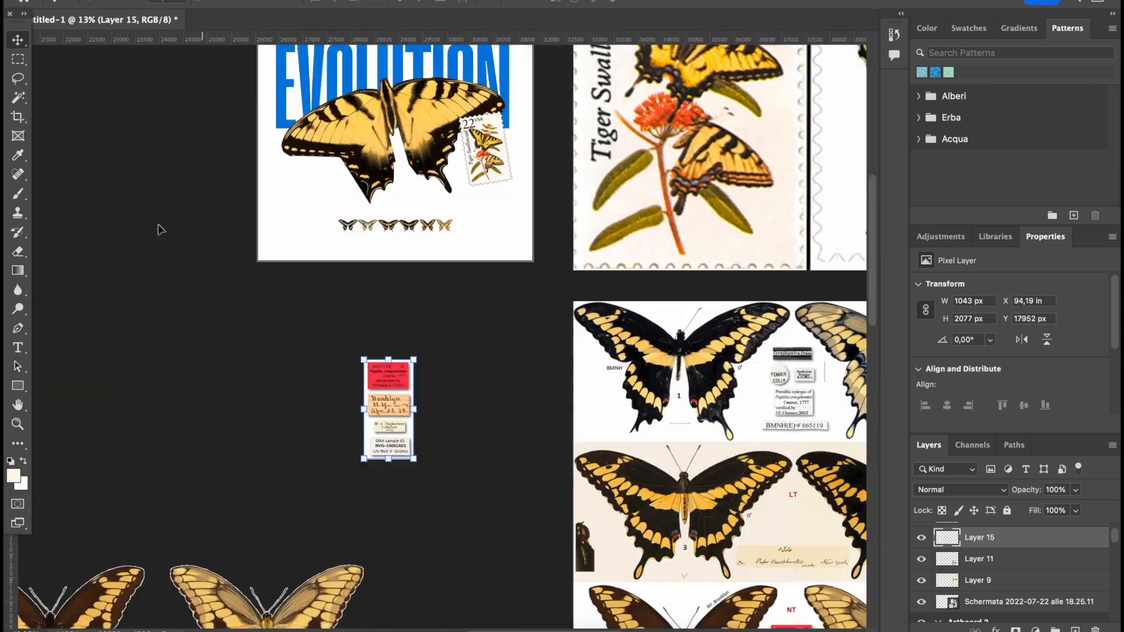
scroll(108, 114, up, 3)
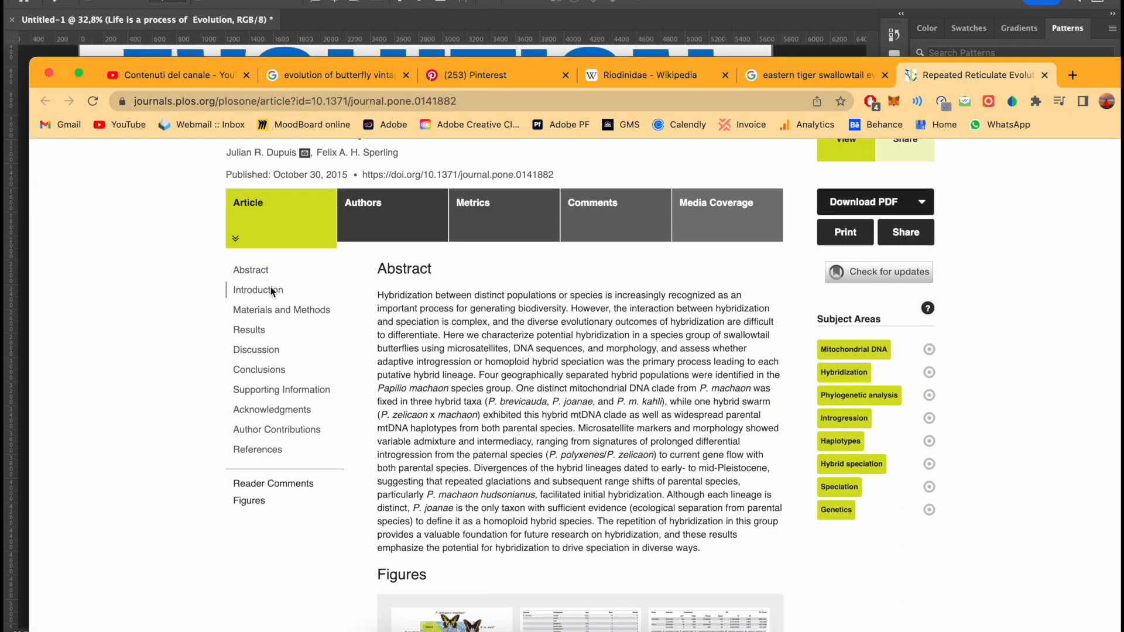
- Switch to Chrome, look through the butterfly articles and copy the eastern tiger swallowtail Introduction paragraph from the Featured Creatures page
click(258, 289)
scroll(508, 488, down, 10)
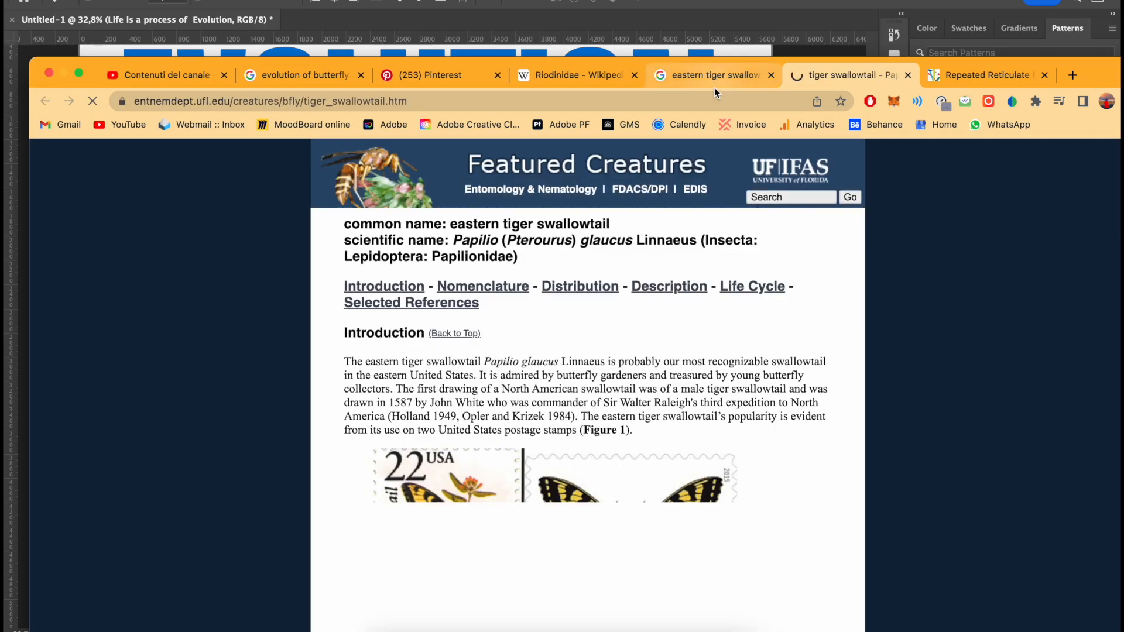
scroll(514, 346, down, 2)
scroll(514, 346, up, 5)
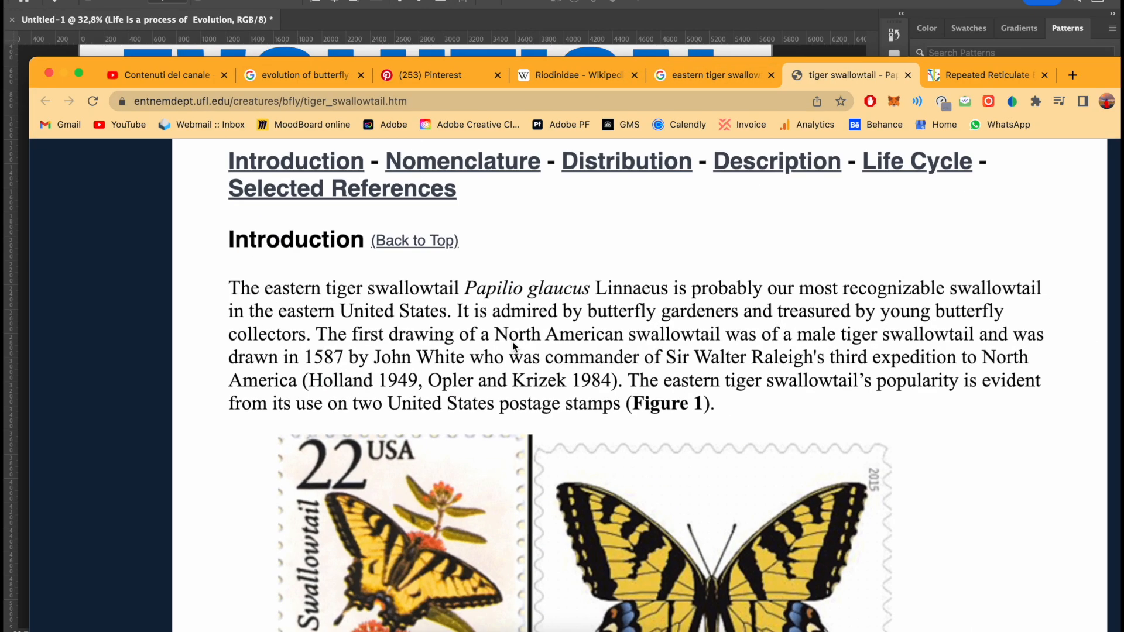
drag(229, 282, 622, 412)
scroll(624, 417, down, 15)
scroll(627, 419, down, 10)
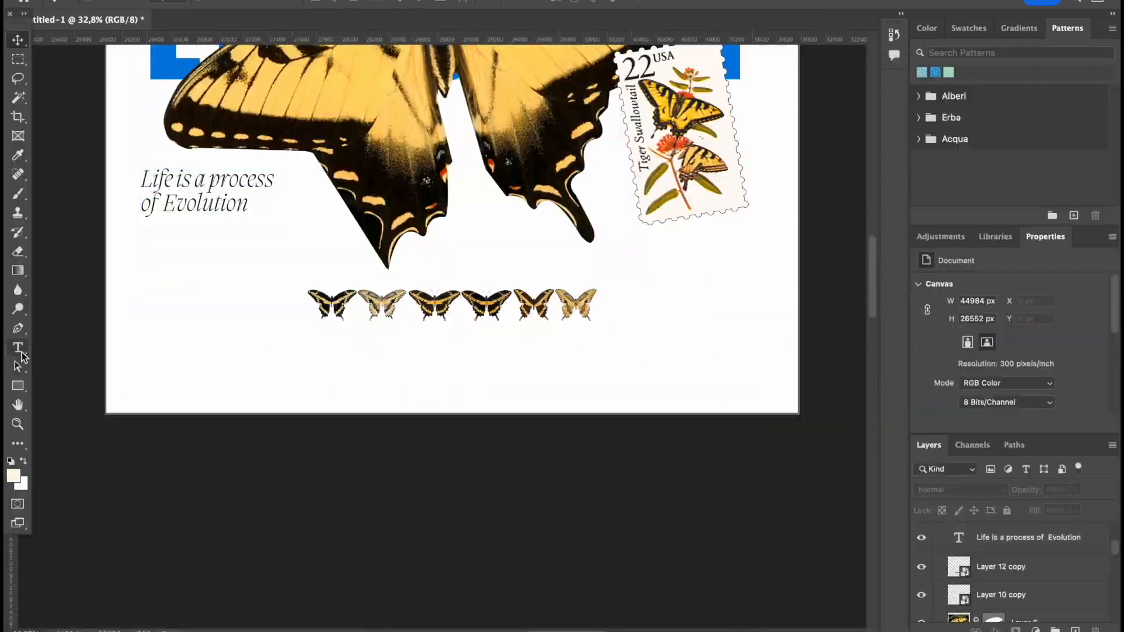
- Add the swallowtail introduction as a centered paragraph in Monument Extended Bold at the bottom of Artboard 3
text(The eastern tiger swallowtail Papilio glaucus Linnaeus is probably our most recognized swallowtail in the eastern United States. It is admired by butterfly gardeners and treasured by young butterfly collectors. The first drawing of a North American swallowtail was of a male tiger swallowtail and was drawn in 1587 by John White who was commander of Sir Walter Raleigh's third expedition to North America (Holland 1949, Opler and Krizek 1984). The eastern tiger swallowtail's popularity is evident from its use on two United States postage stamps)
key(super+a)
click(205, 83)
click(558, 3)
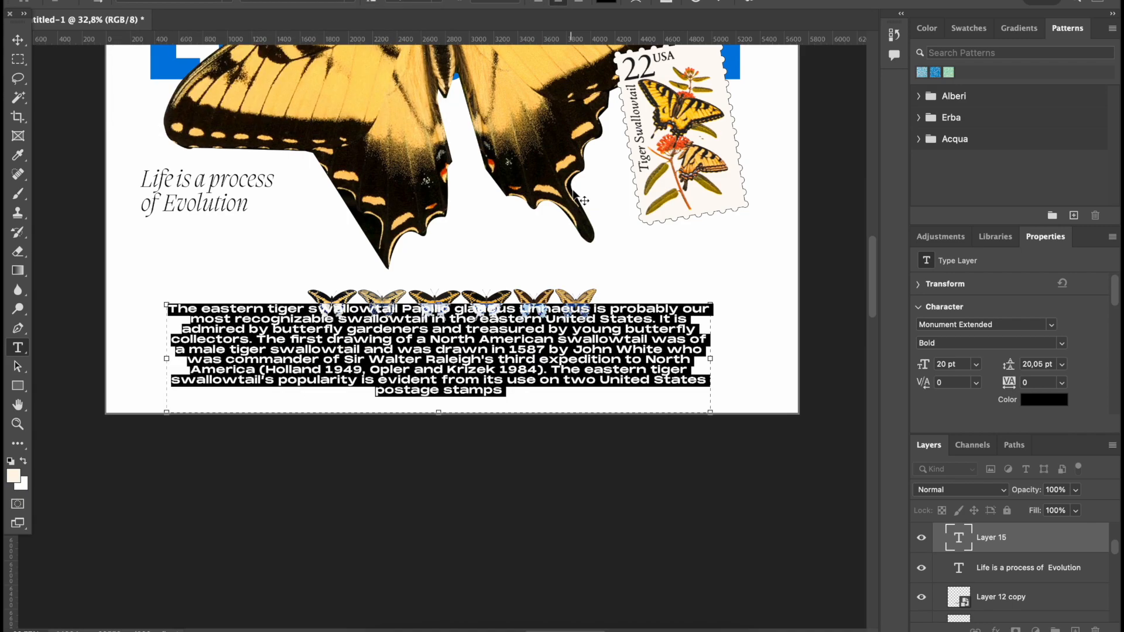
- Widen the paragraph's text box and delete everything after "treasured by young butterfly collectors."
drag(167, 358, 84, 358)
drag(466, 382, 531, 331)
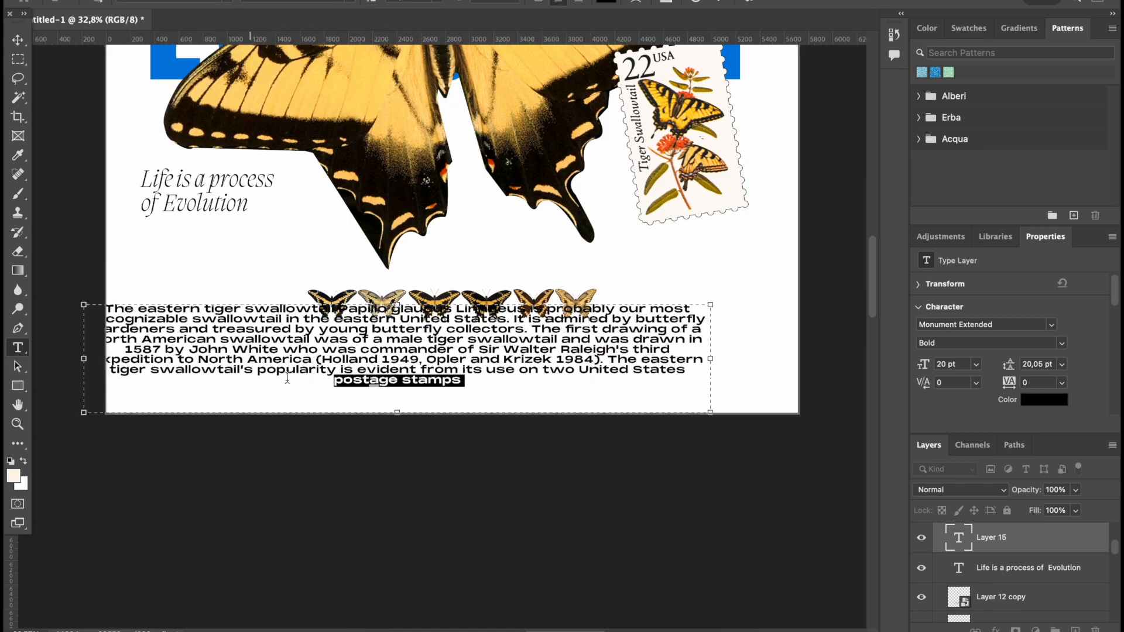
key(BackSpace)
key(super+Return)
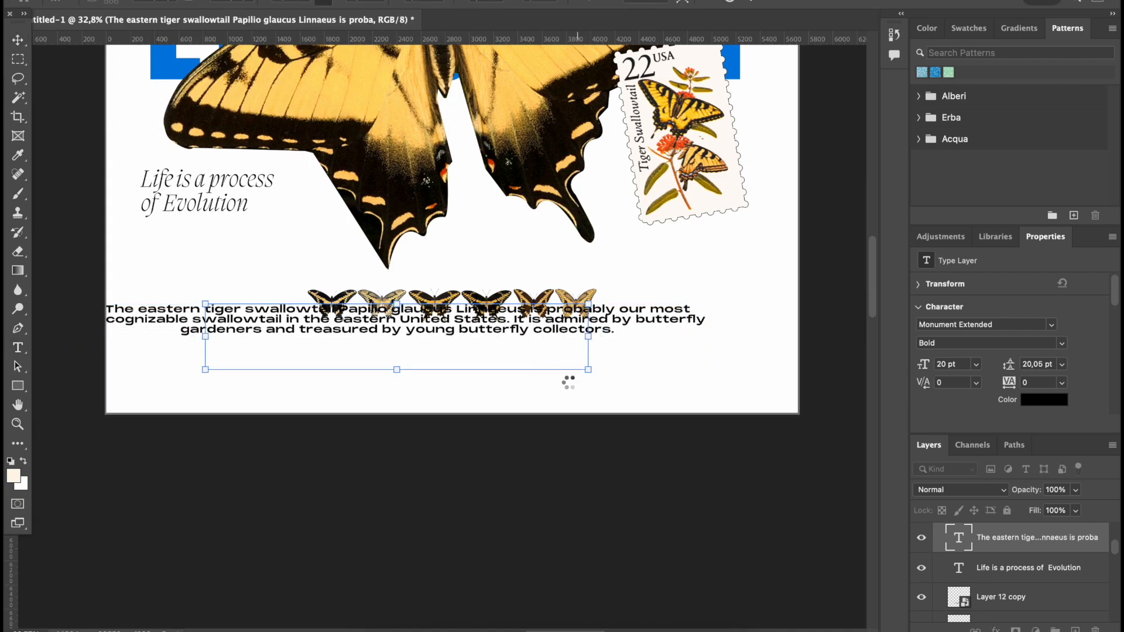
key(Return)
- Scale down the swallowtail paragraph and center it beneath the row of six small butterflies
scroll(568, 382, up, 4)
drag(492, 434, 540, 468)
click(518, 481)
scroll(515, 477, down, 3)
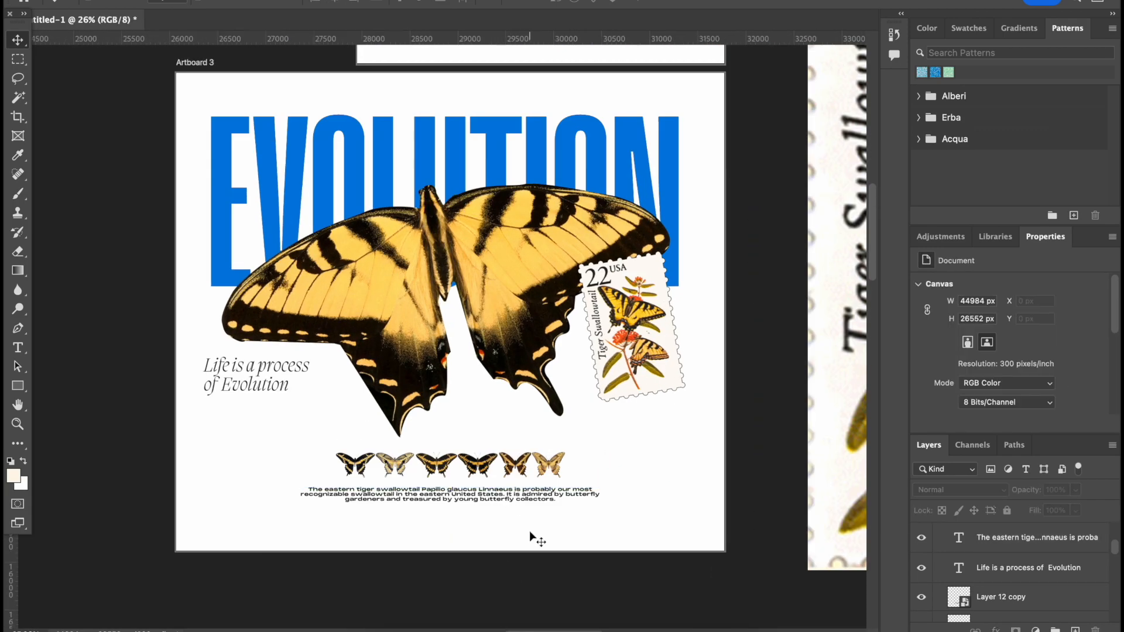
- Add the heading "EVOLUTION OF SPECIES IN DIFFERENT HABITATS" in Monument Extended Bold above the row of small butterflies
scroll(529, 531, up, 2)
click(515, 529)
click(775, 407)
drag(784, 407, 503, 517)
scroll(471, 473, up, 1)
scroll(471, 473, up, 3)
key(t)
click(403, 313)
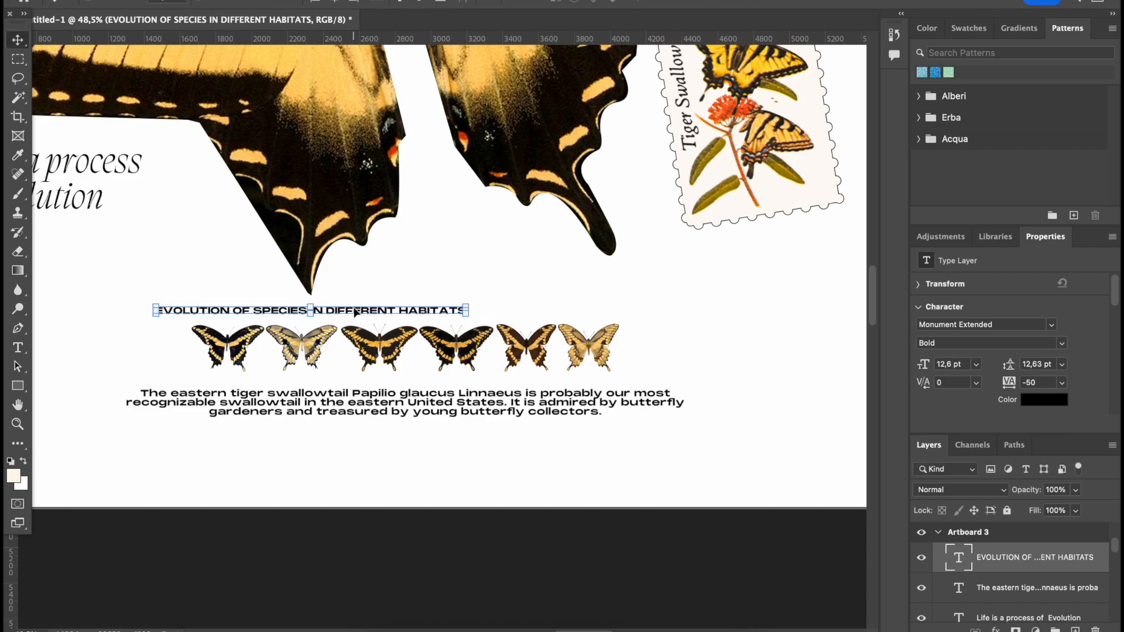
- Restyle the initial letters of "EVOLUTION" and "SPECIES" in the heading with Altesse Std Regular 24pt at a size of 30 pt
drag(162, 310, 155, 310)
click(227, 2)
click(258, 349)
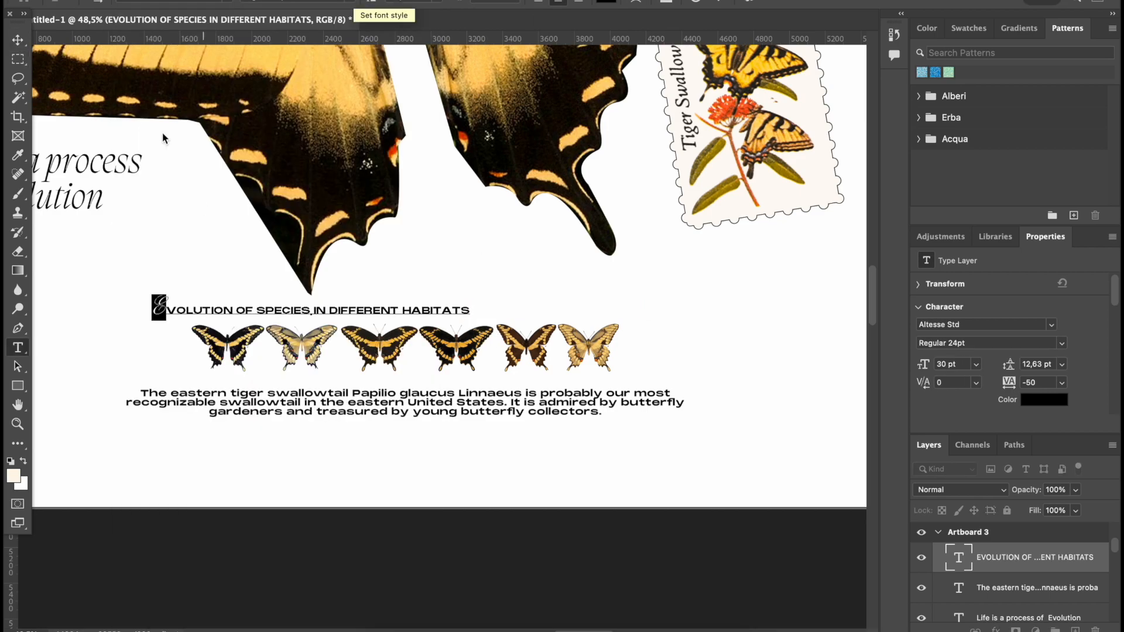
scroll(288, 330, up, 3)
double_click(403, 294)
click(227, 1)
click(339, 40)
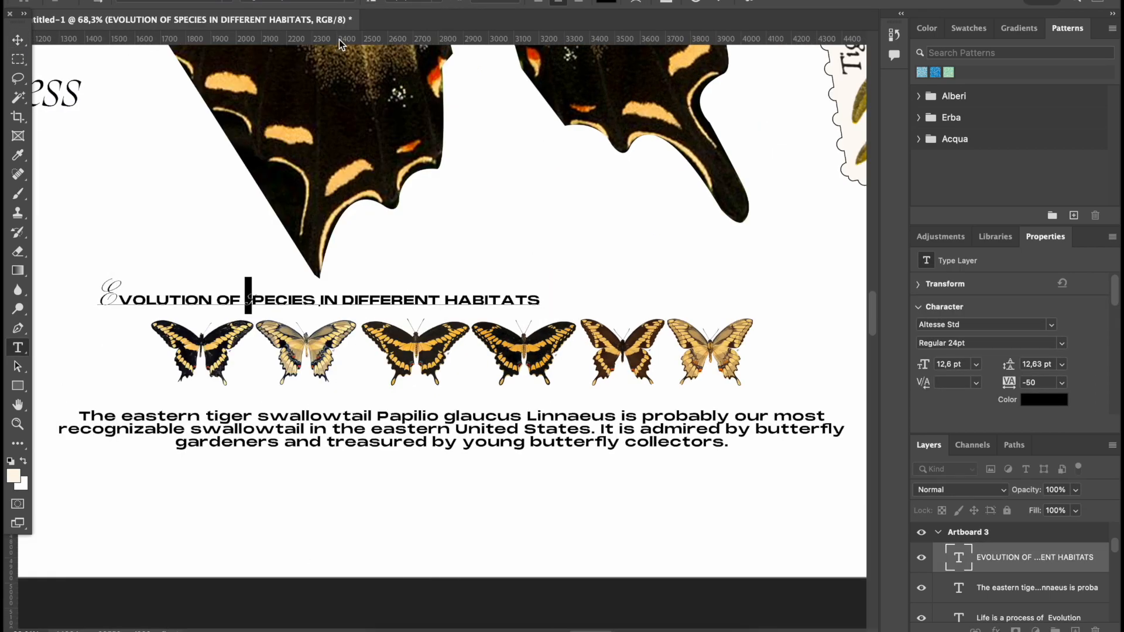
- Restyle the initial letters of "DIFFERENT" and "HABITATS" in the heading with the same enlarged Altesse Std script
click(227, 2)
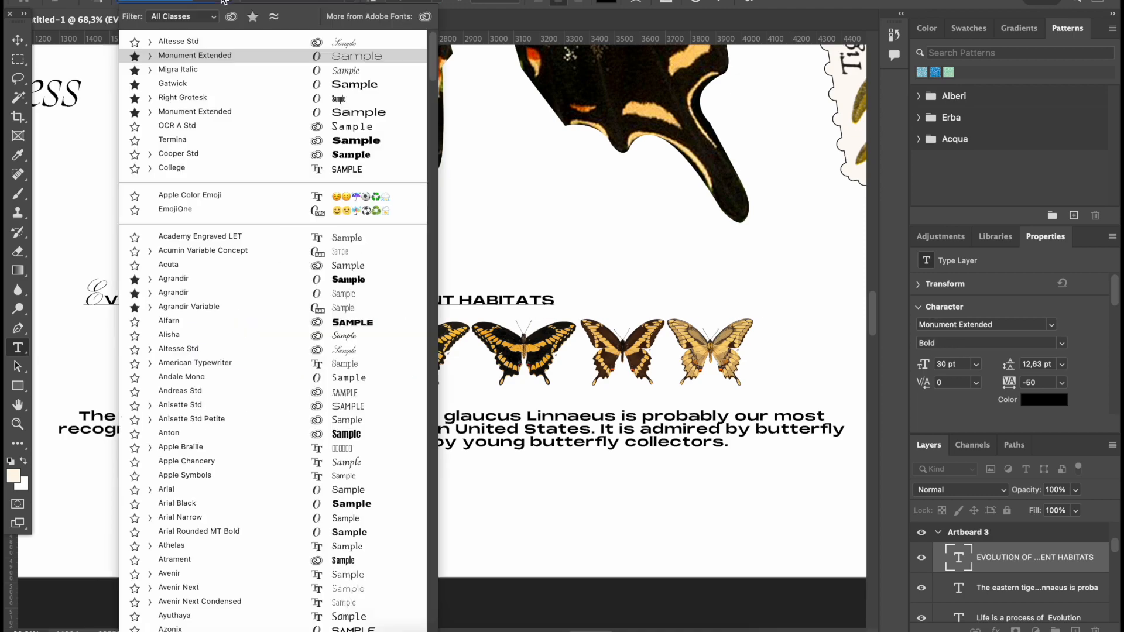
click(339, 40)
drag(472, 297, 465, 296)
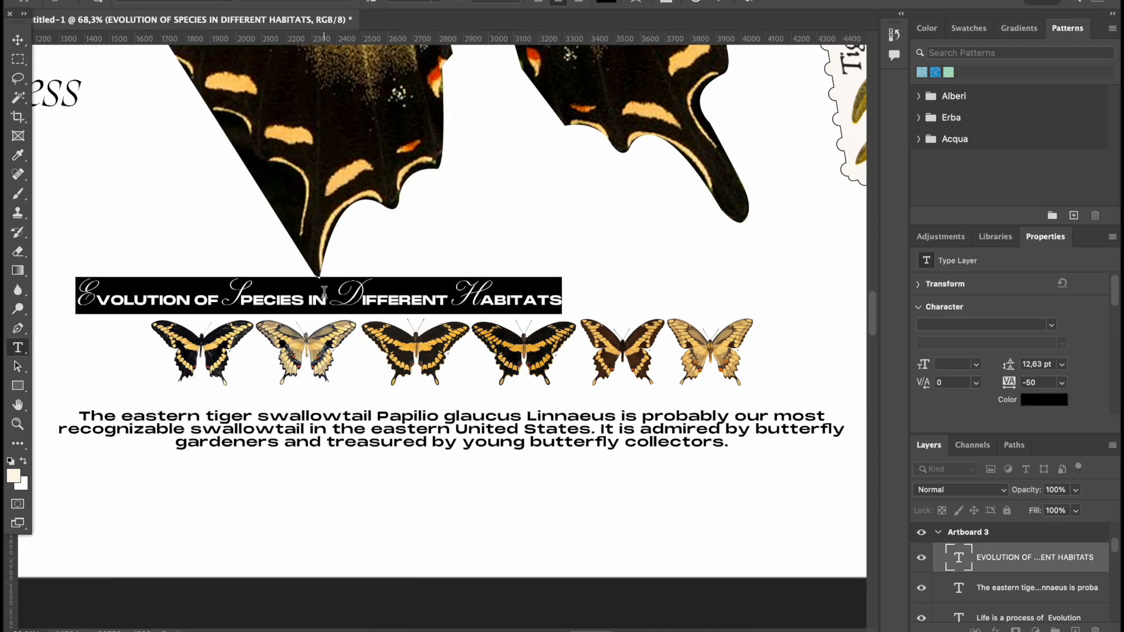
scroll(572, 544, down, 5)
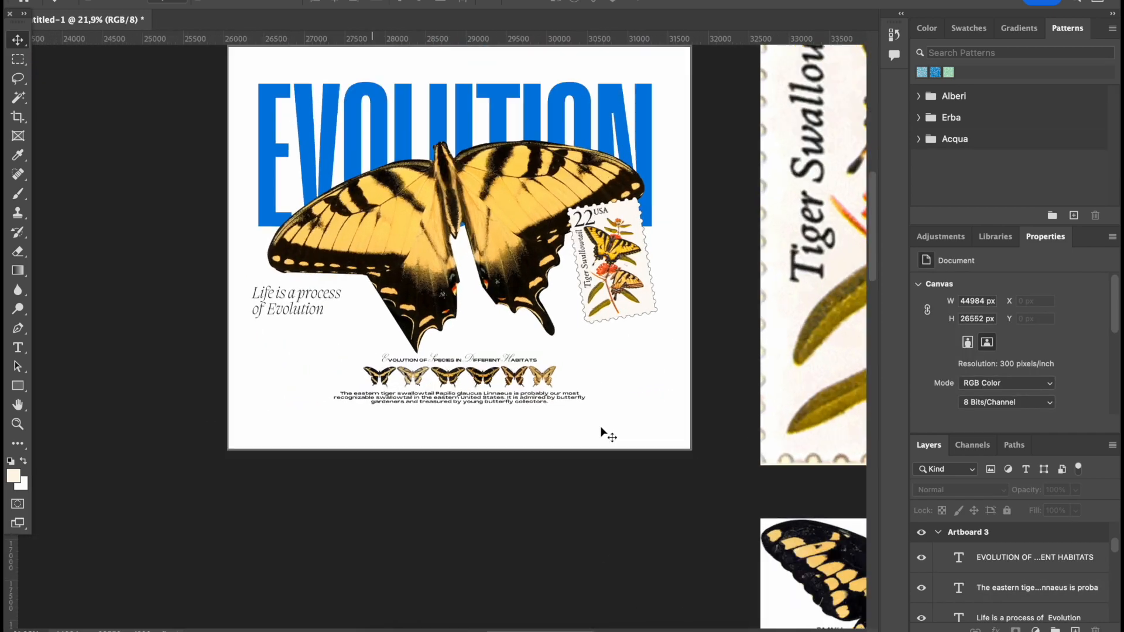
- Replace the "Life is a process of Evolution" tagline with "Global Mind Studios" in Monument Extended, with the G in Altesse Std
scroll(445, 337, up, 1)
double_click(279, 307)
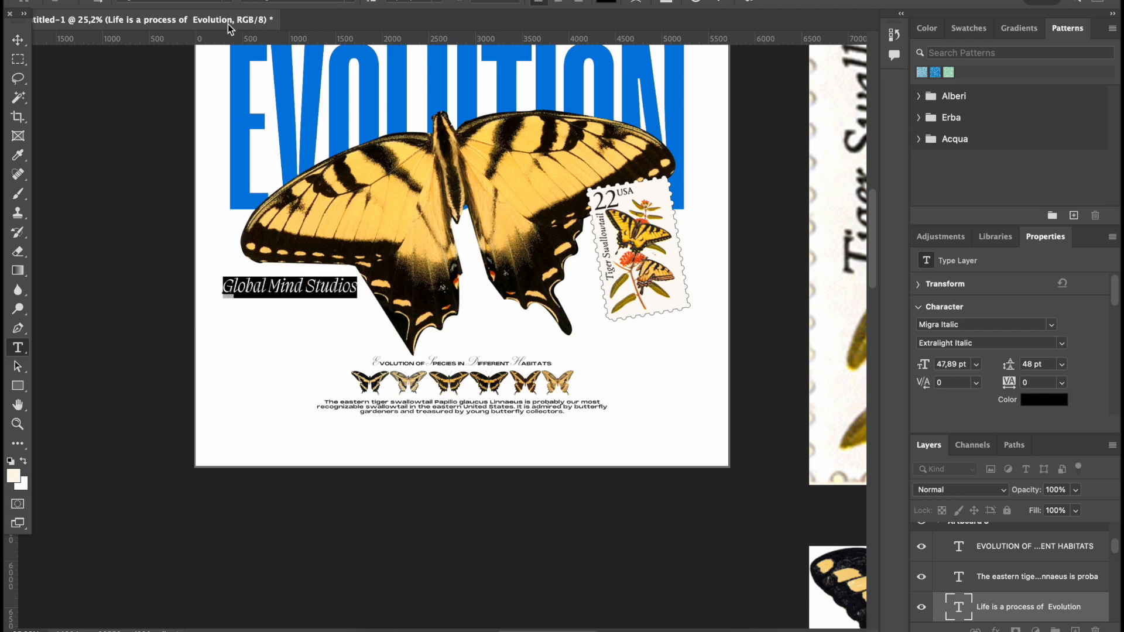
click(227, 2)
click(234, 64)
click(350, 1)
drag(223, 284, 240, 285)
click(227, 2)
click(352, 71)
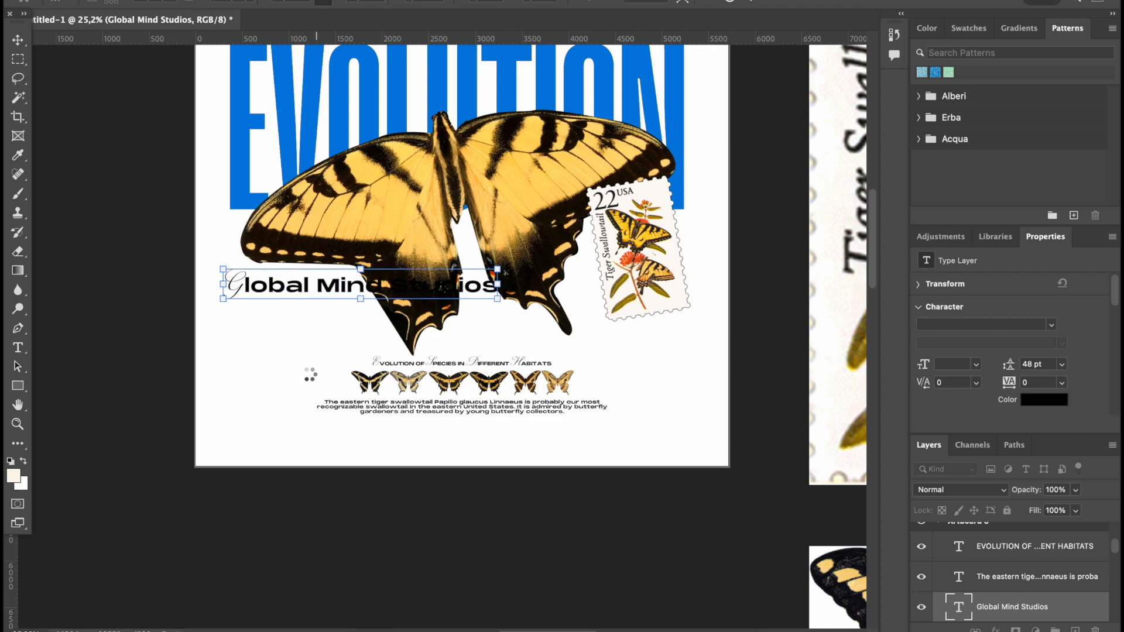
- Delete the "Global Mind Studios" text under the large swallowtail's left wing
scroll(318, 292, up, 3)
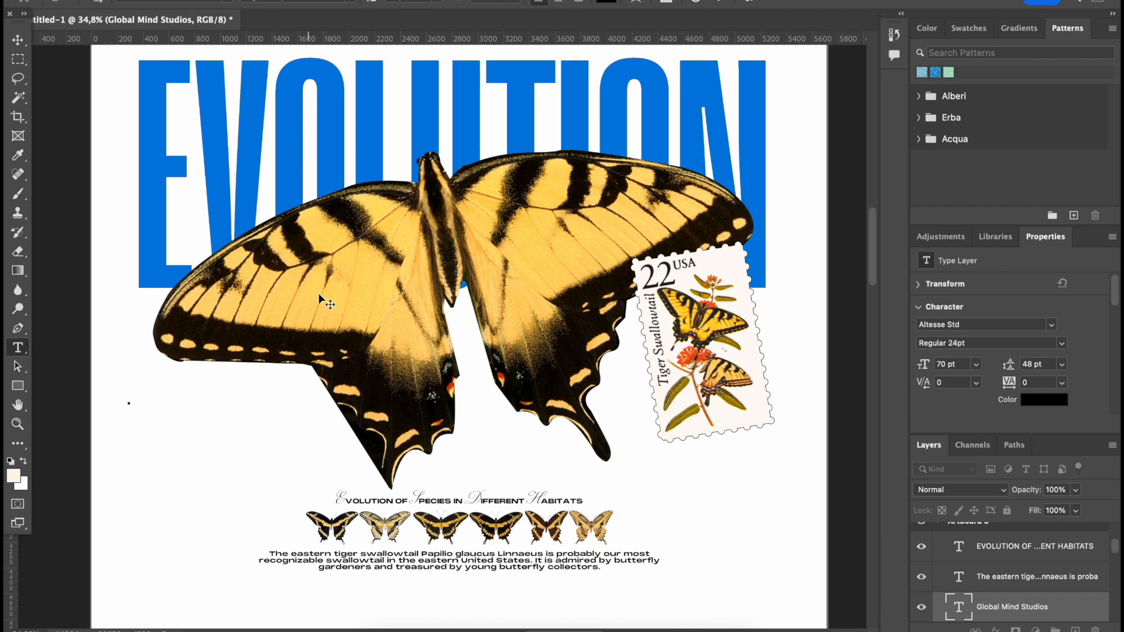
click(22, 42)
key(BackSpace)
- Separate the 2015 USA butterfly stamp from the two-stamp reference image onto its own layer
scroll(439, 333, down, 10)
scroll(438, 334, right, 8)
click(23, 58)
click(22, 42)
click(175, 176)
click(24, 59)
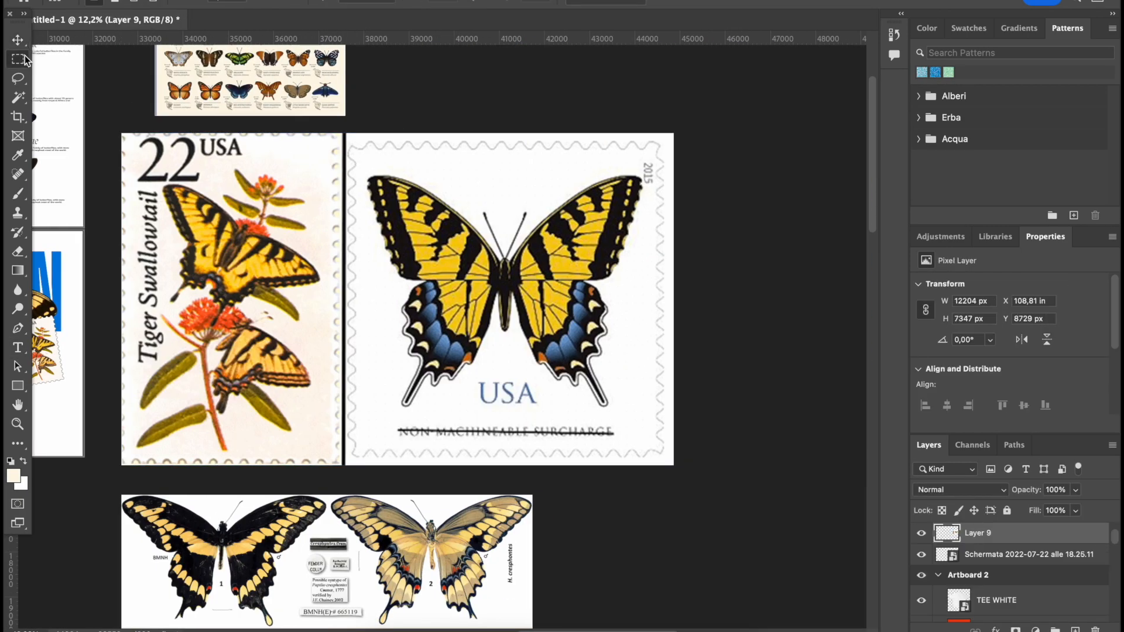
- Duplicate Artboard 4 with the Tiger Swallowtail stamp and place the copy beside the original, aligned with it
scroll(721, 432, left, 15)
scroll(502, 286, up, 5)
scroll(502, 286, up, 3)
key(v)
click(463, 267)
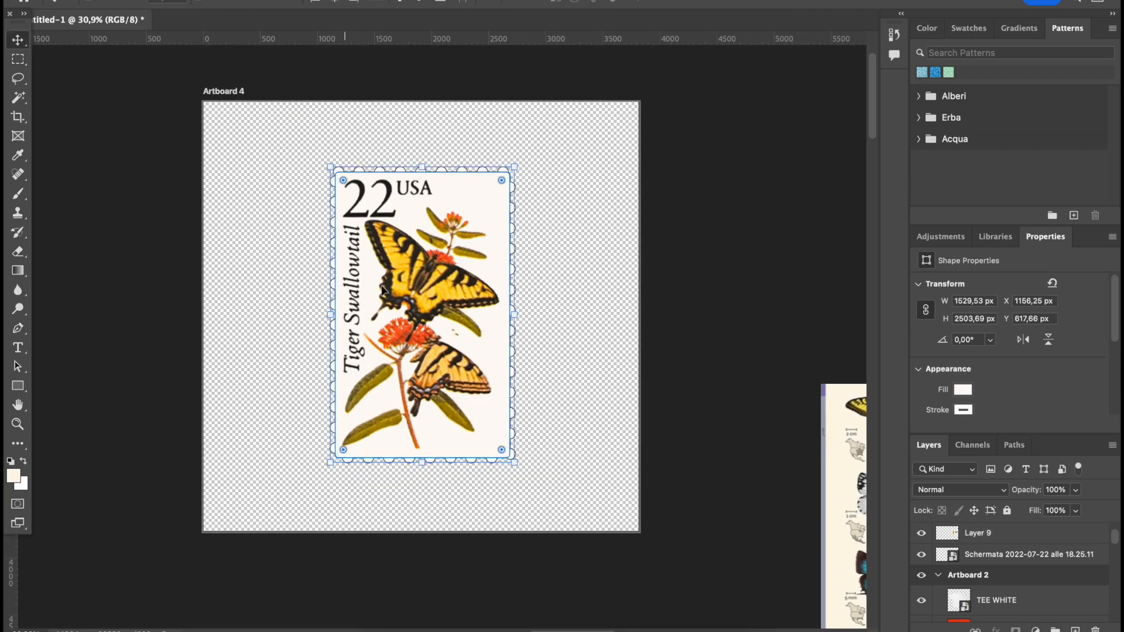
click(225, 90)
scroll(225, 91, left, 4)
drag(417, 95, 9, 149)
scroll(371, 193, left, 4)
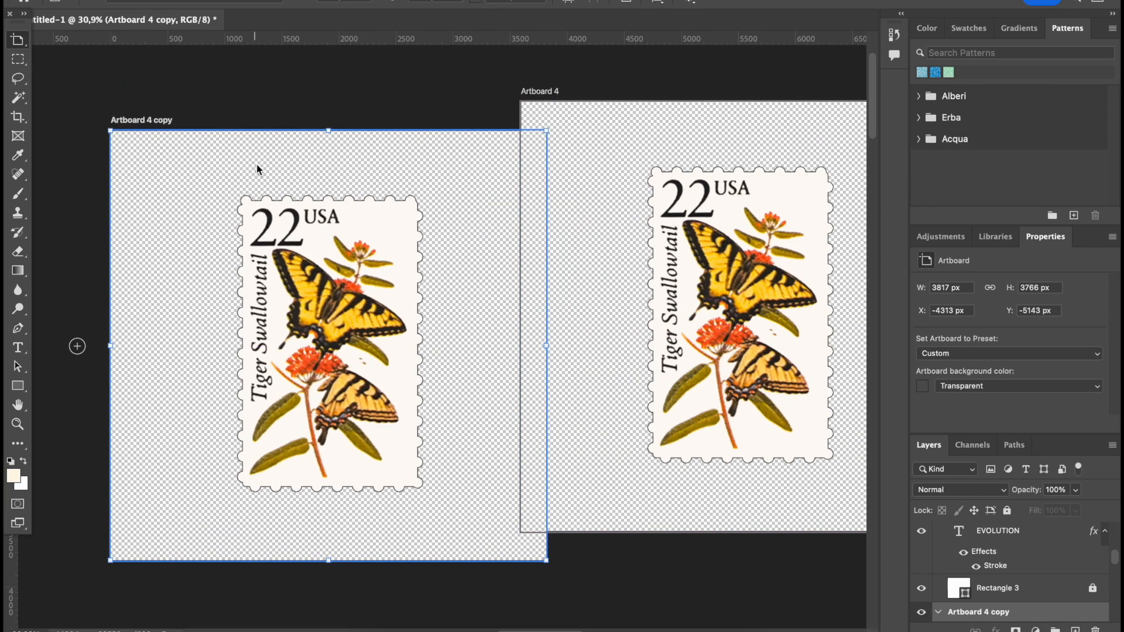
drag(170, 123, 128, 96)
- Hide the Tiger Swallowtail artwork in the Artboard 4 copy and place the scaled-down 2015 butterfly stamp over its blank stamp
click(539, 268)
click(721, 514)
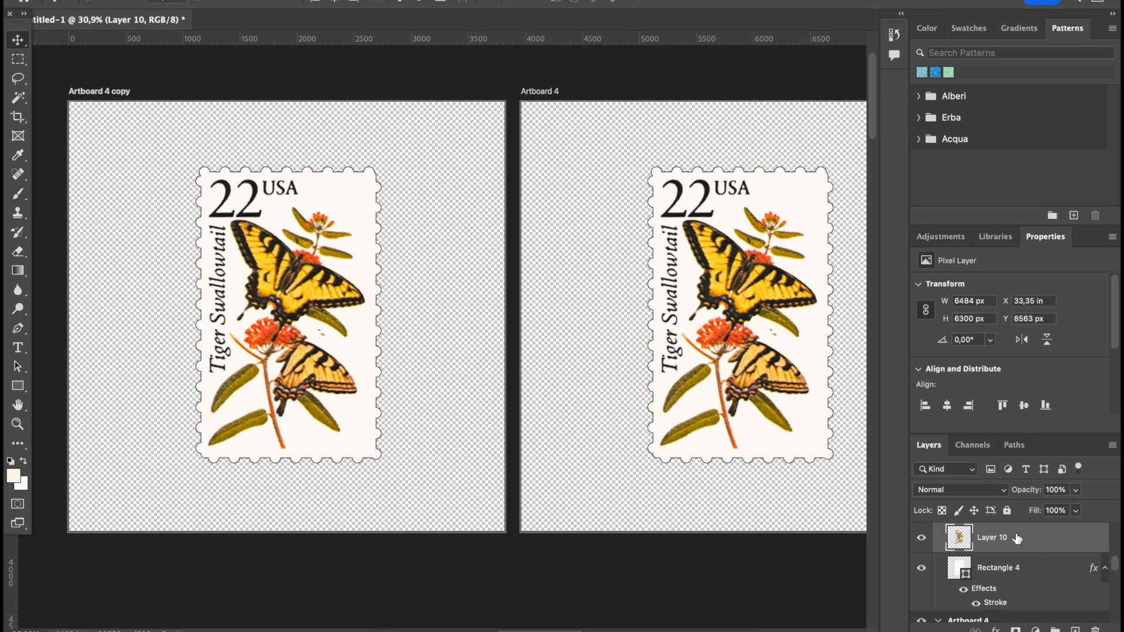
scroll(338, 315, down, 3)
click(338, 315)
scroll(385, 336, down, 8)
drag(706, 593, 422, 346)
scroll(422, 345, up, 5)
drag(597, 529, 353, 295)
drag(300, 233, 404, 293)
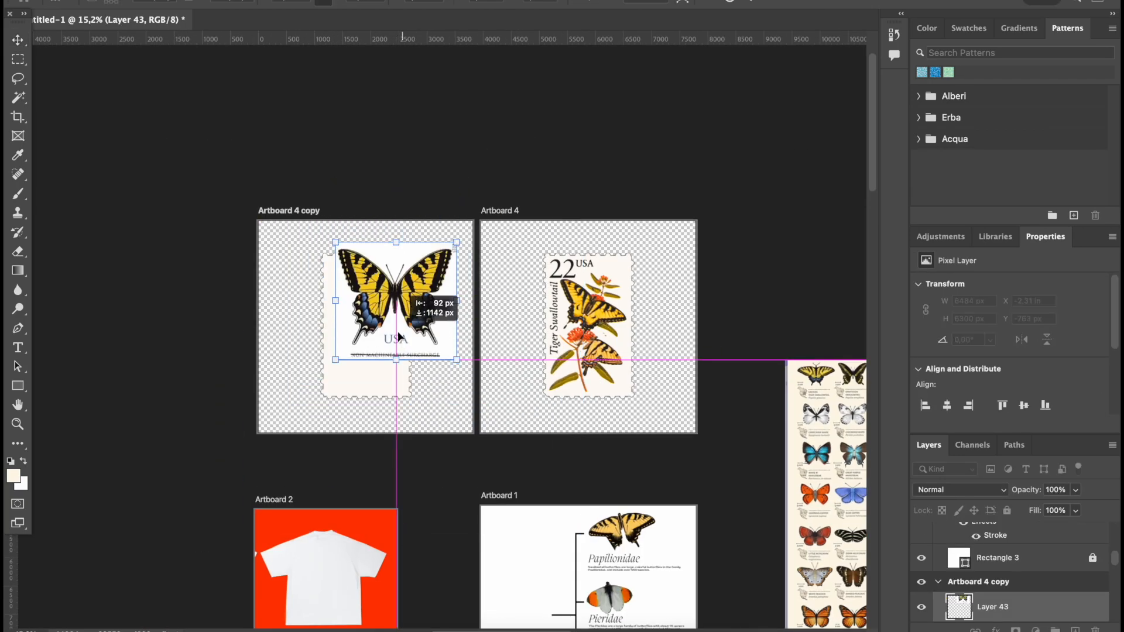
- Position the 2015 butterfly stamp artwork on the blank stamp and remove its white background using the Magic Wand
scroll(404, 318, up, 6)
drag(201, 233, 192, 235)
key(w)
- Make the perforated stamp rectangle wider and shorter to frame the butterfly artwork, and center the artwork in it
click(17, 40)
click(252, 166)
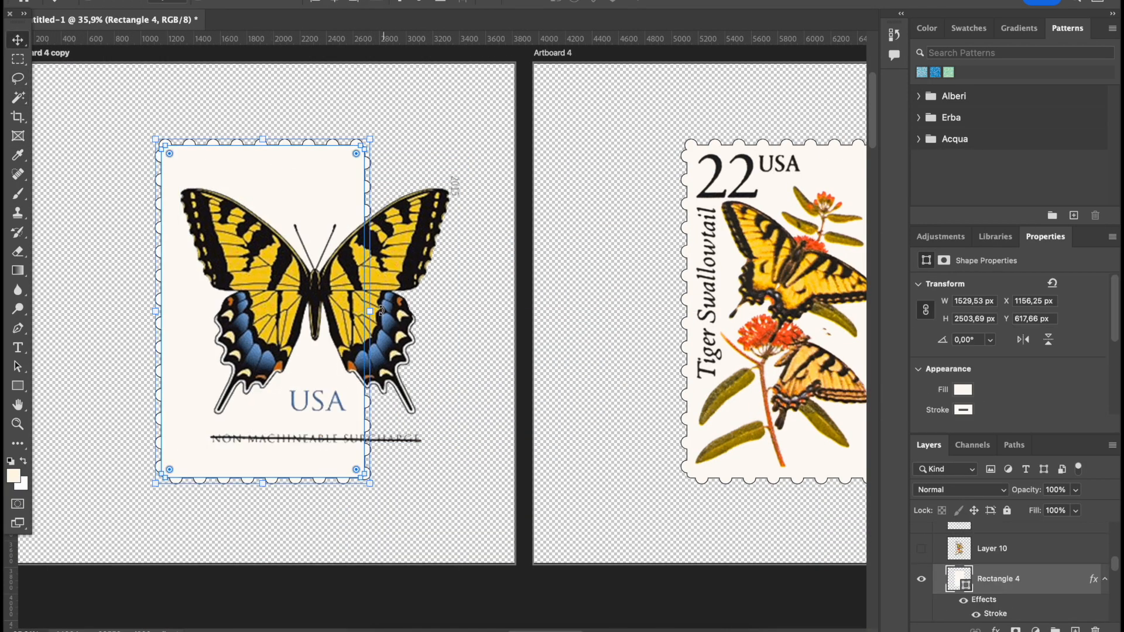
drag(371, 312, 486, 315)
drag(324, 140, 325, 155)
drag(318, 280, 313, 284)
- Place the finished butterfly stamp as a small smart object on Artboard 3, tilted and partly behind the 22 USA stamp
click(261, 245)
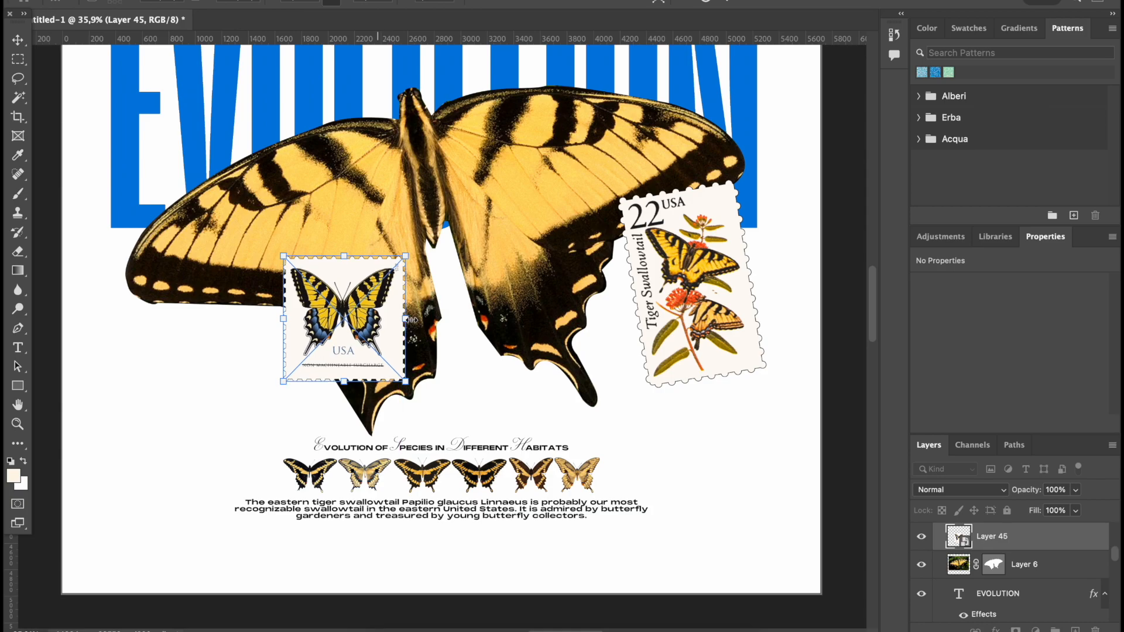
drag(339, 318, 703, 406)
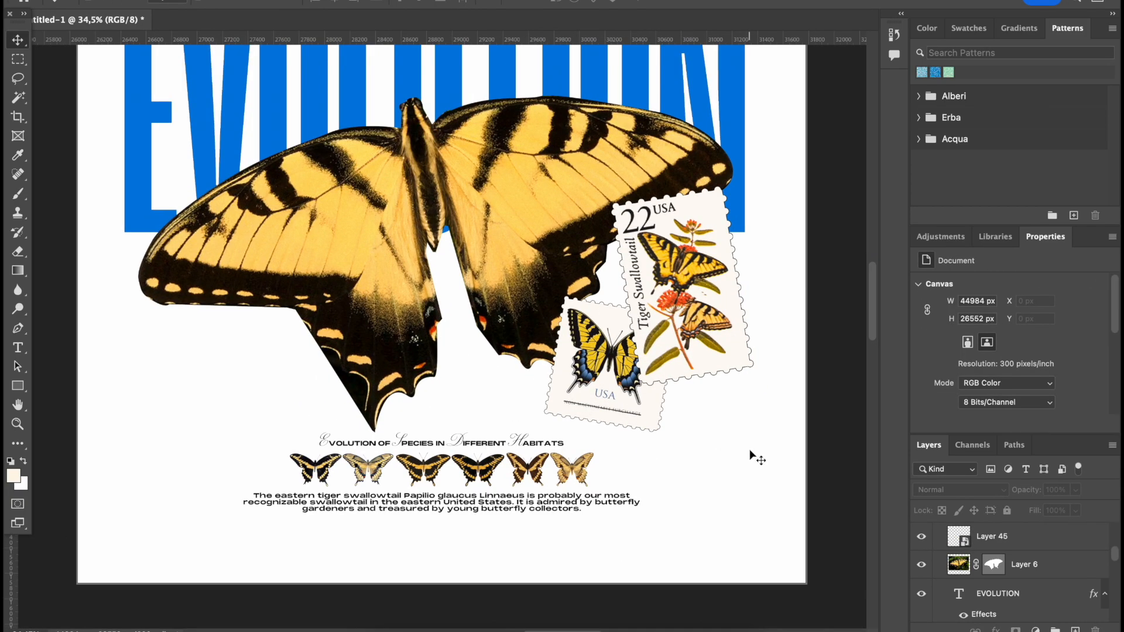
scroll(749, 448, up, 1)
- Change "SPECIES" to "SPECIE" in the heading above the butterfly row
double_click(518, 457)
click(520, 456)
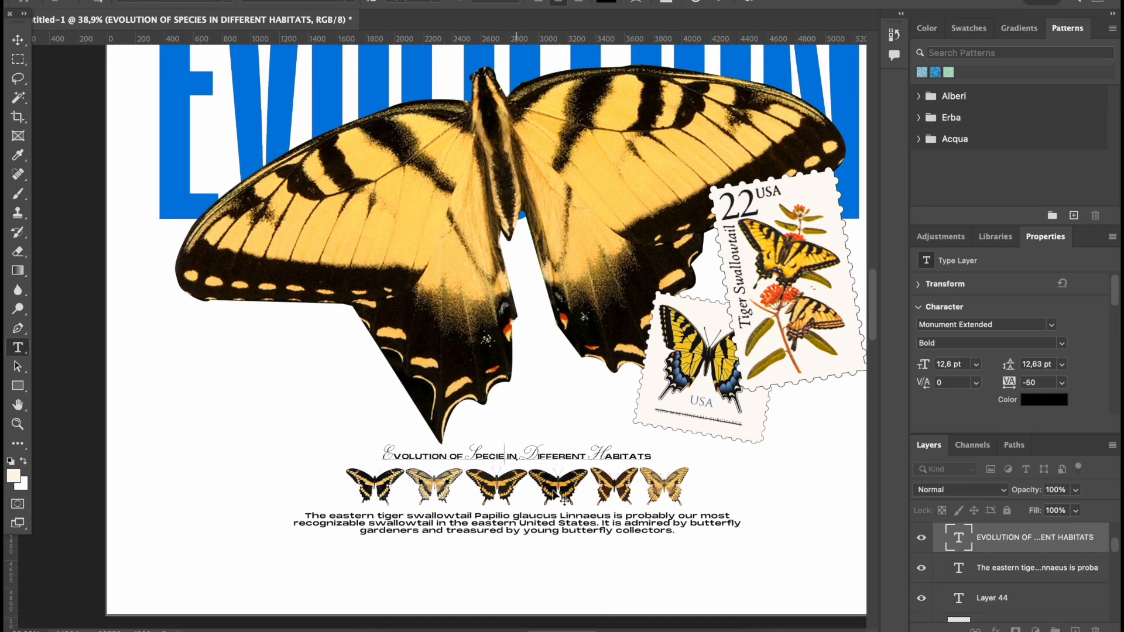
key(BackSpace)
key(super+Return)
click(697, 577)
- Capitalize the initials of "Eastern Tiger" in the swallowtail paragraph below the butterfly row
double_click(340, 515)
click(340, 515)
key(BackSpace)
text(E)
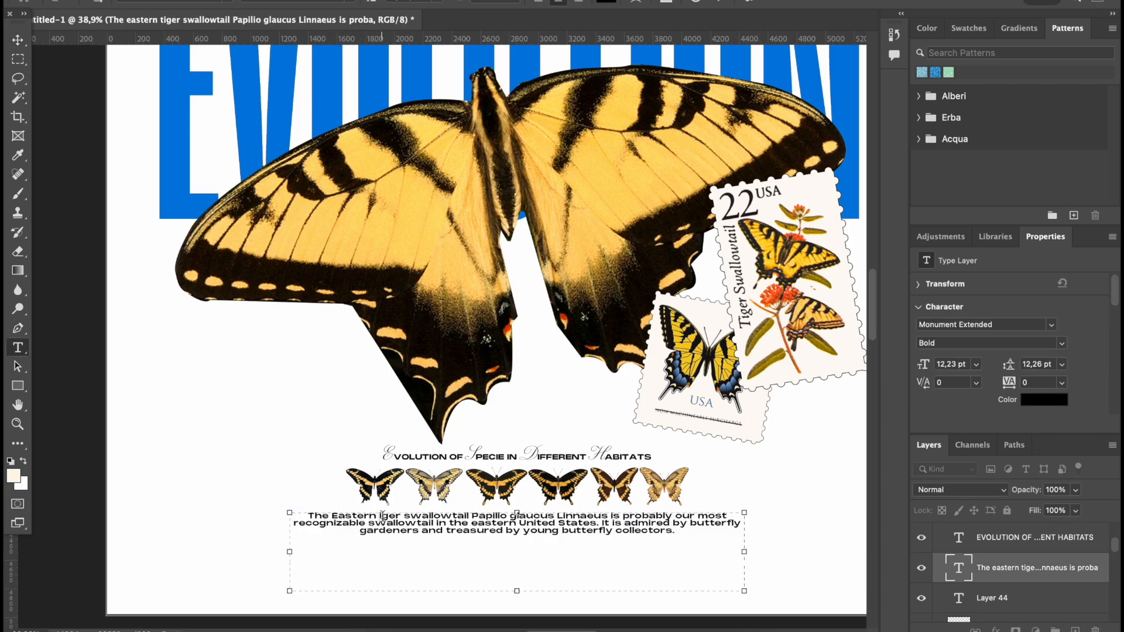
click(18, 39)
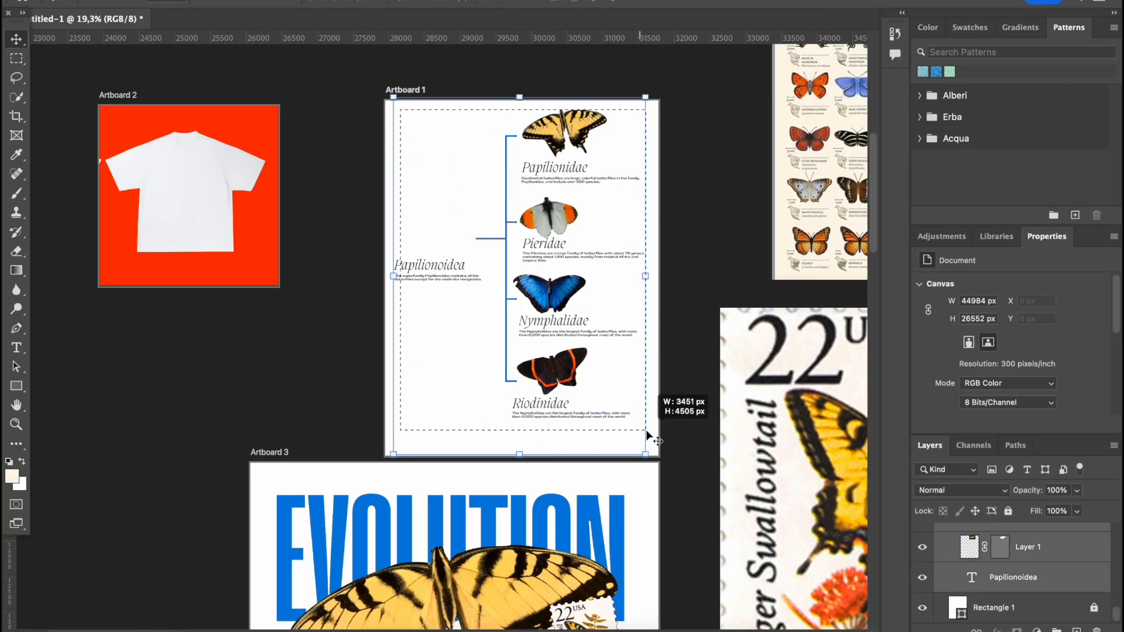
- Move the Papilionoidea title and its description up on Artboard 1 so they line up with the horizontal connector line
right_click(1007, 547)
click(880, 518)
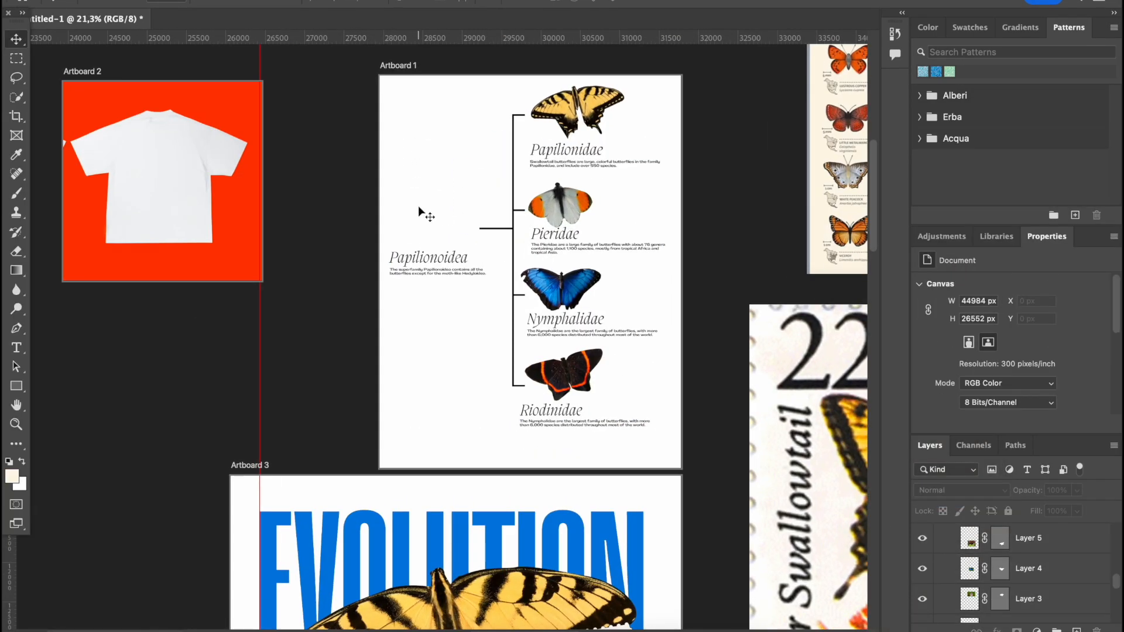
drag(418, 210, 422, 181)
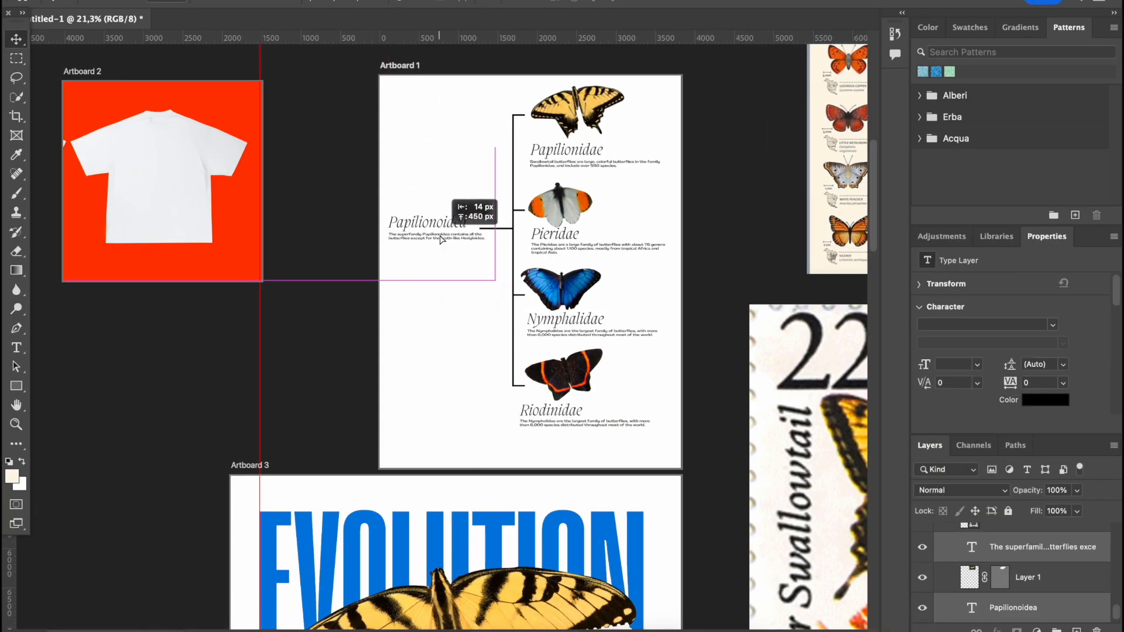
- Convert the butterfly family infographic's elements on Artboard 1 into a single smart object
right_click(916, 532)
click(831, 512)
scroll(565, 295, down, 5)
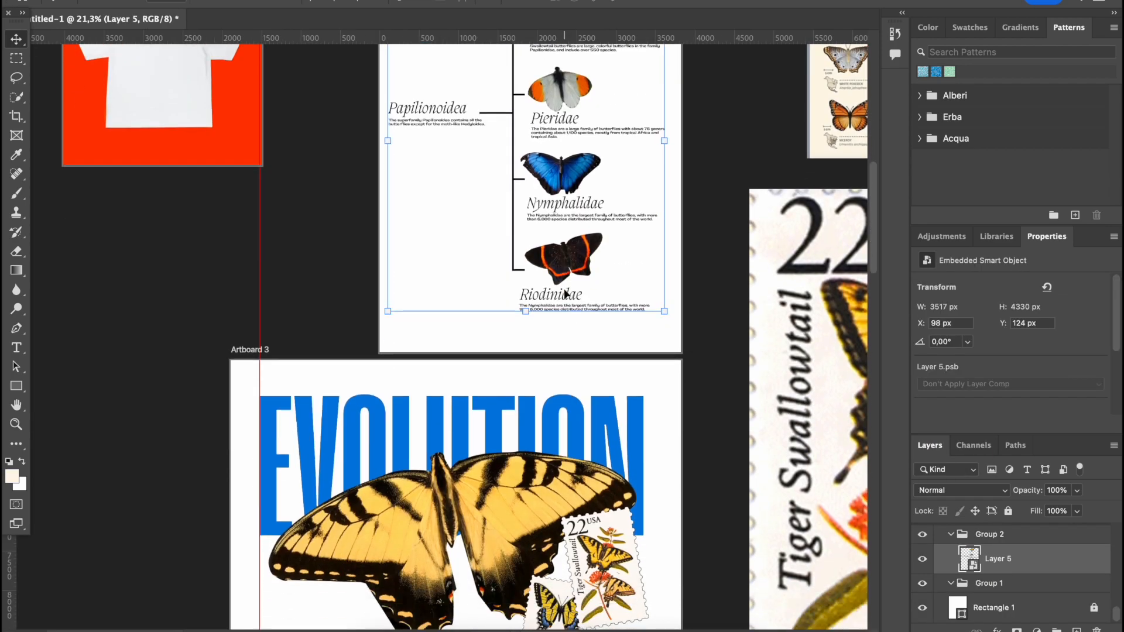
- Duplicate the butterfly family infographic onto Artboard 3 and shrink the copy into the empty area below the swallowtail's left wing
alt+drag(576, 154, 519, 564)
scroll(519, 563, down, 3)
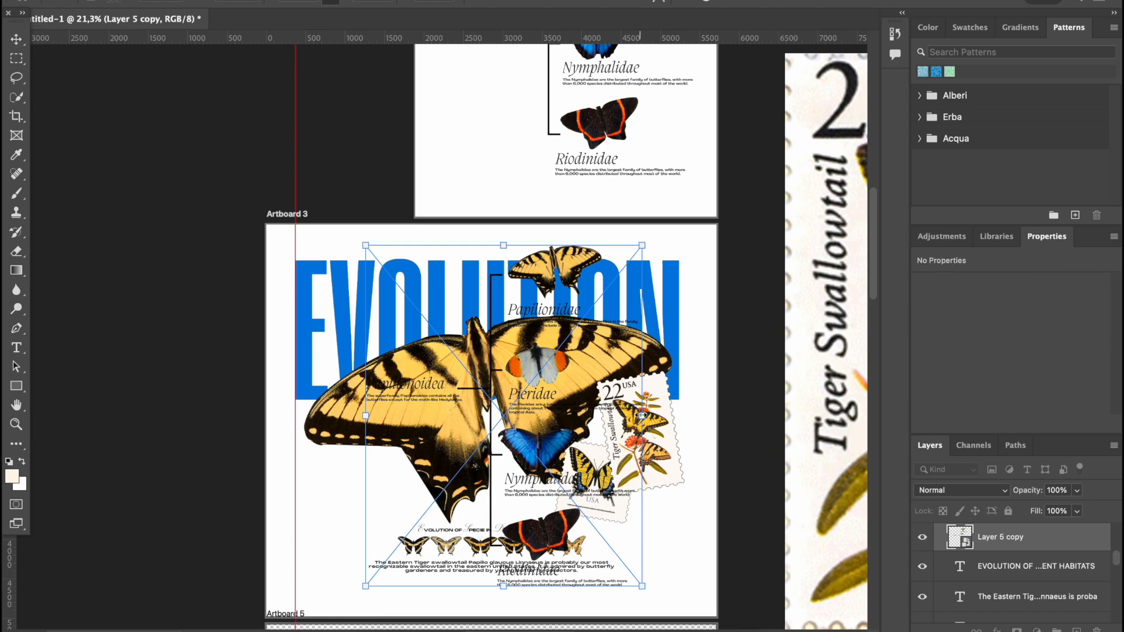
drag(642, 415, 358, 486)
scroll(364, 480, up, 5)
scroll(365, 468, down, 5)
key(Return)
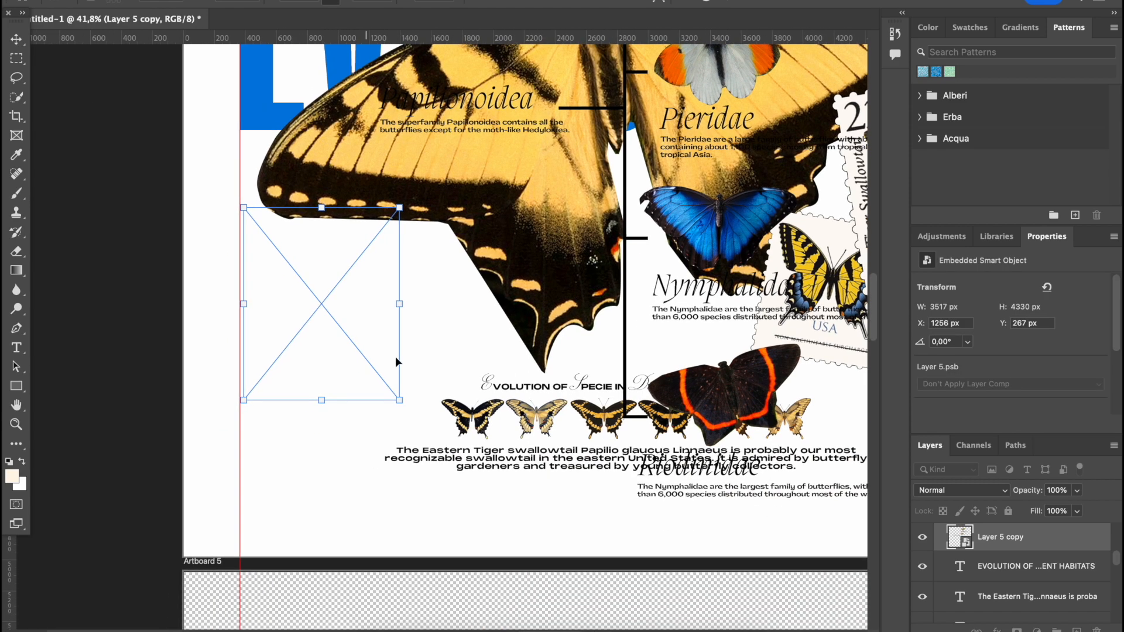
- Fine-tune the infographic copy to about 888 × 1093 px and position it just beneath the left wing, at about X 482, Y 2805 px
drag(396, 361, 342, 272)
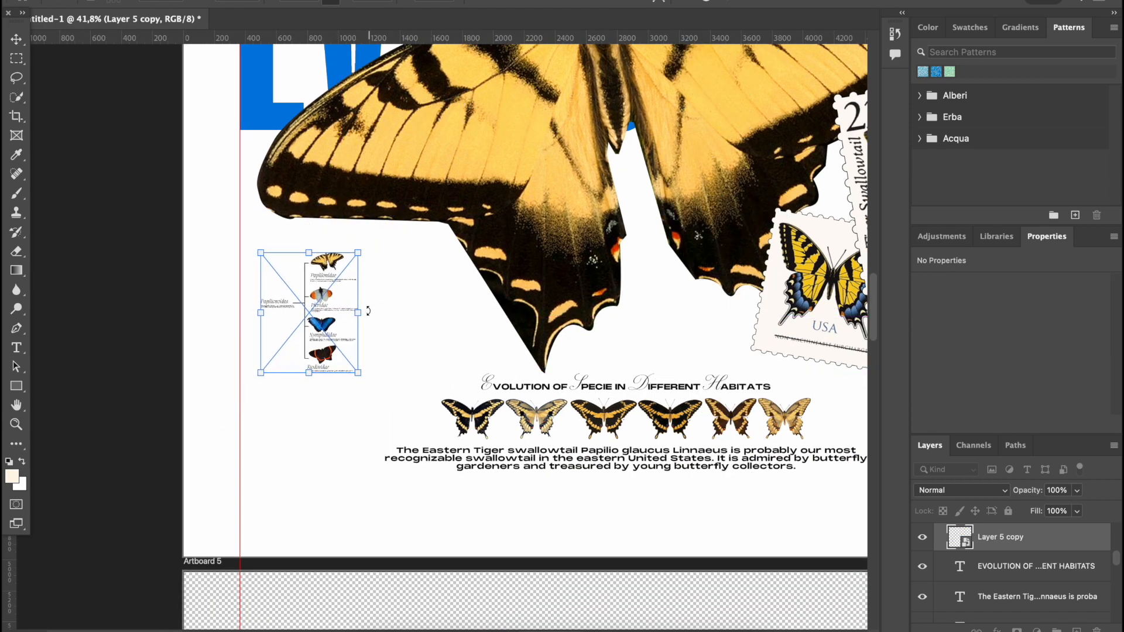
mouse_move(357, 313)
mouse_down()
mouse_move(399, 312)
mouse_move(362, 321)
mouse_up()
key(Return)
click(231, 376)
scroll(353, 404, down, 1)
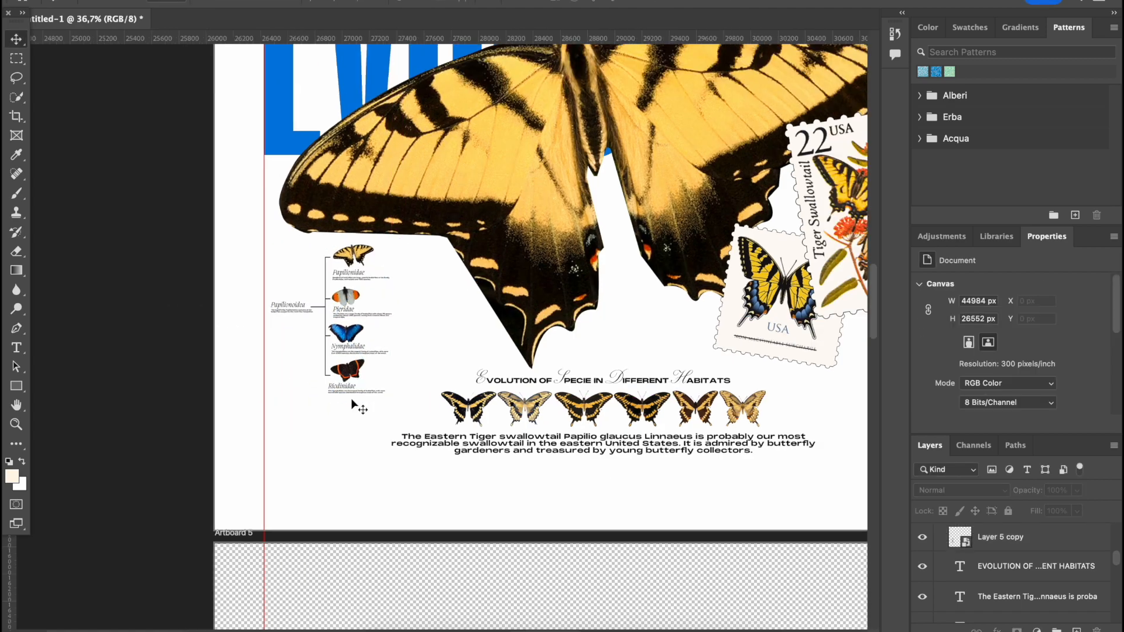
scroll(352, 403, down, 2)
drag(300, 435, 299, 438)
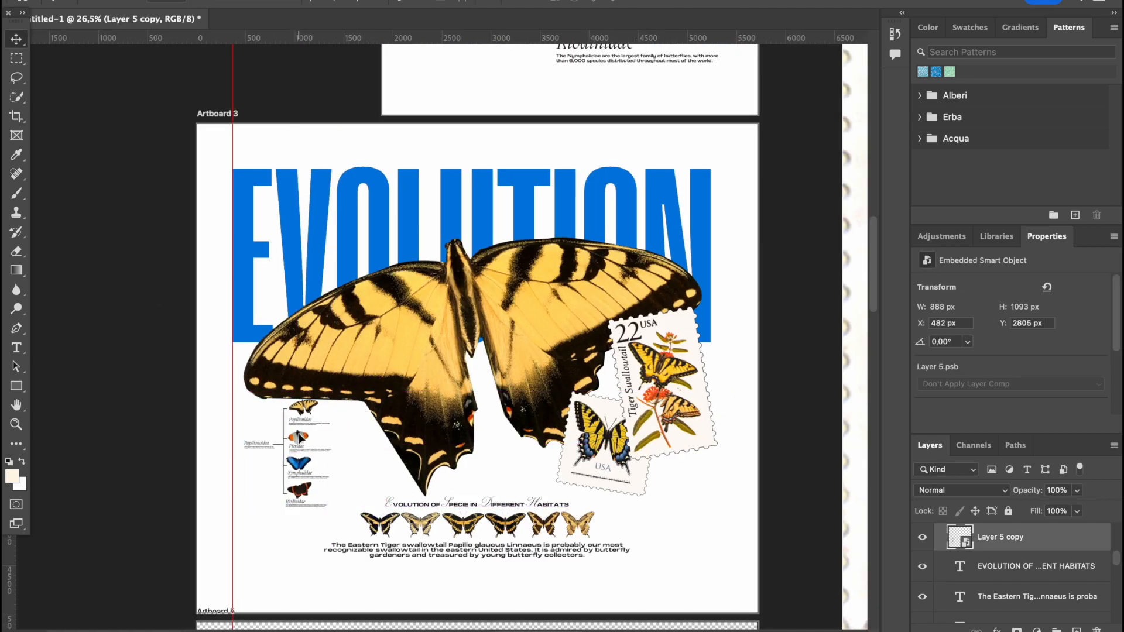
- Select Artboard 3, which holds the EVOLUTION composition
click(758, 319)
scroll(468, 416, down, 2)
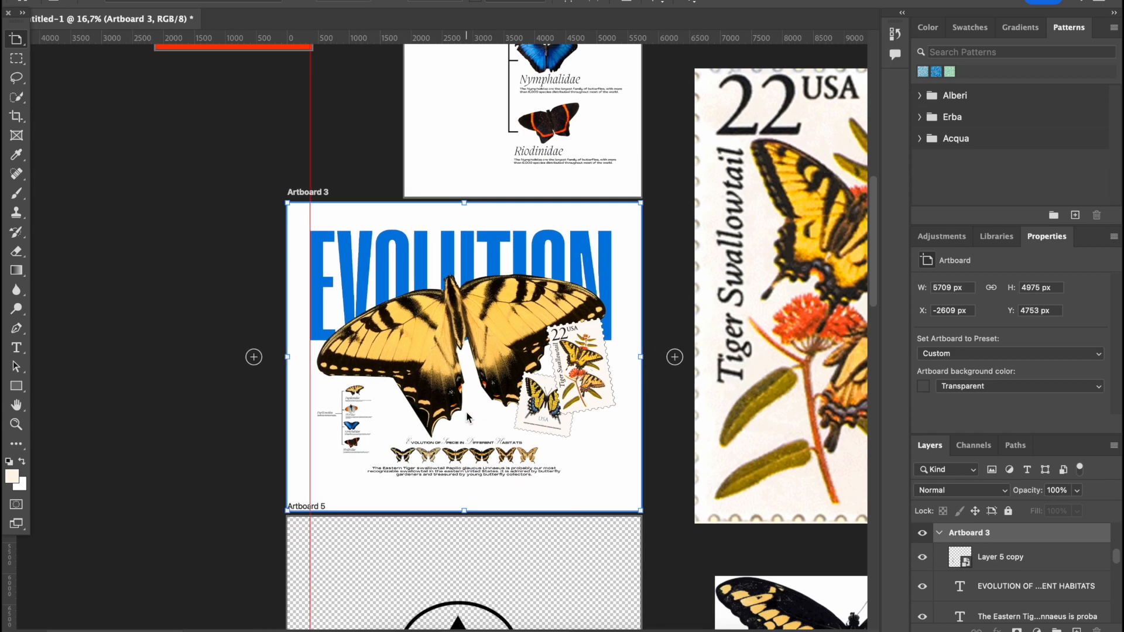
scroll(469, 416, right, 1)
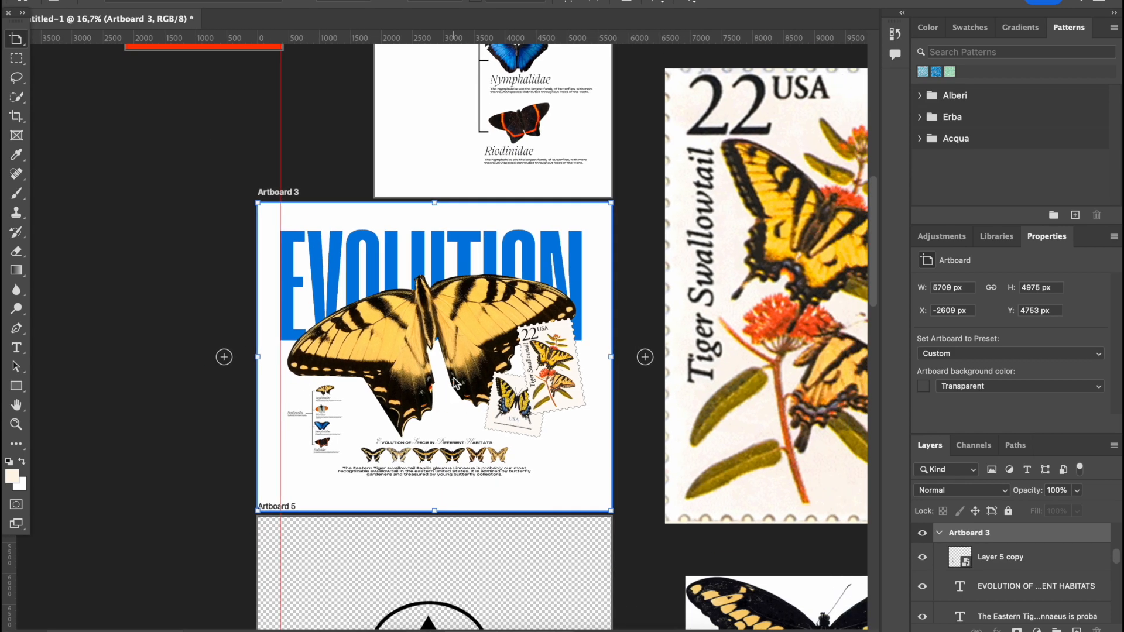